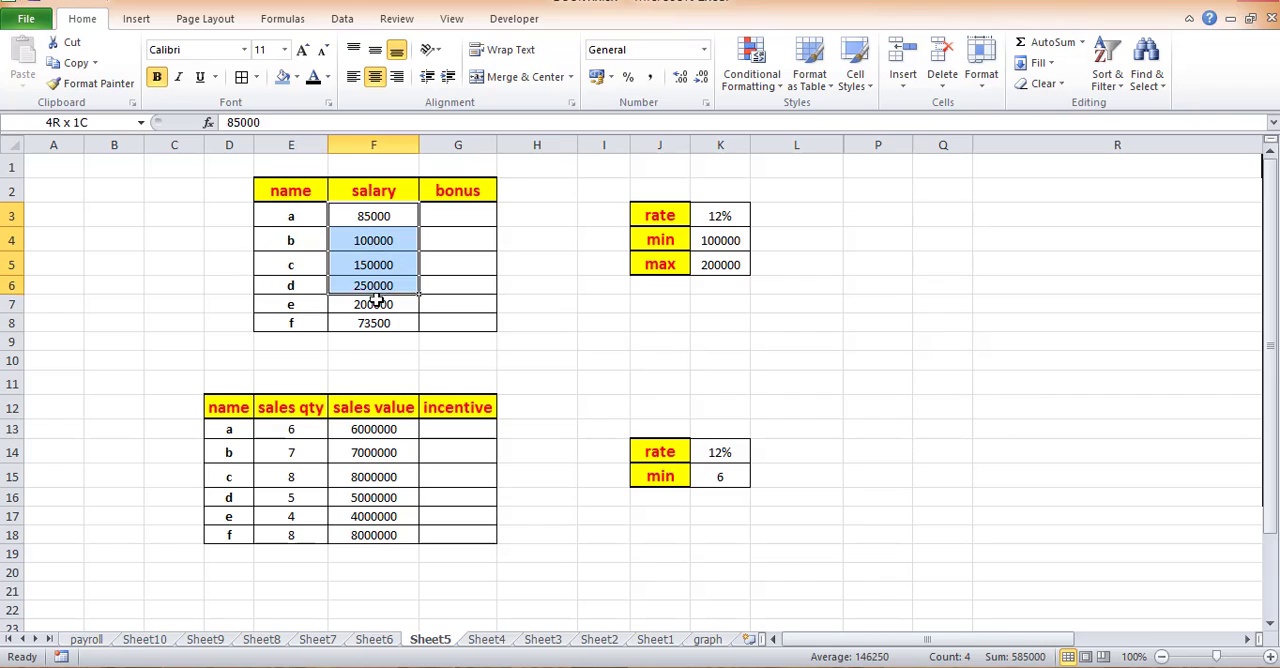
- Examine the salary and sales tables together with their rate, minimum and maximum criteria
click(737, 297)
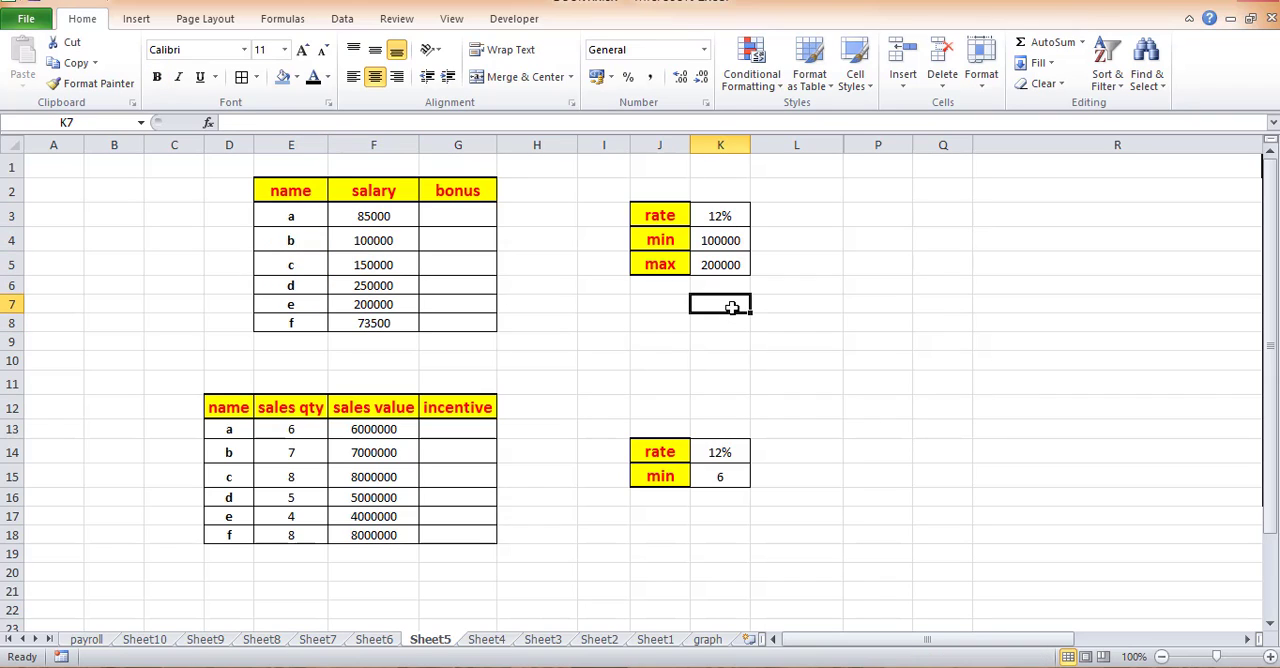
drag(731, 214, 735, 240)
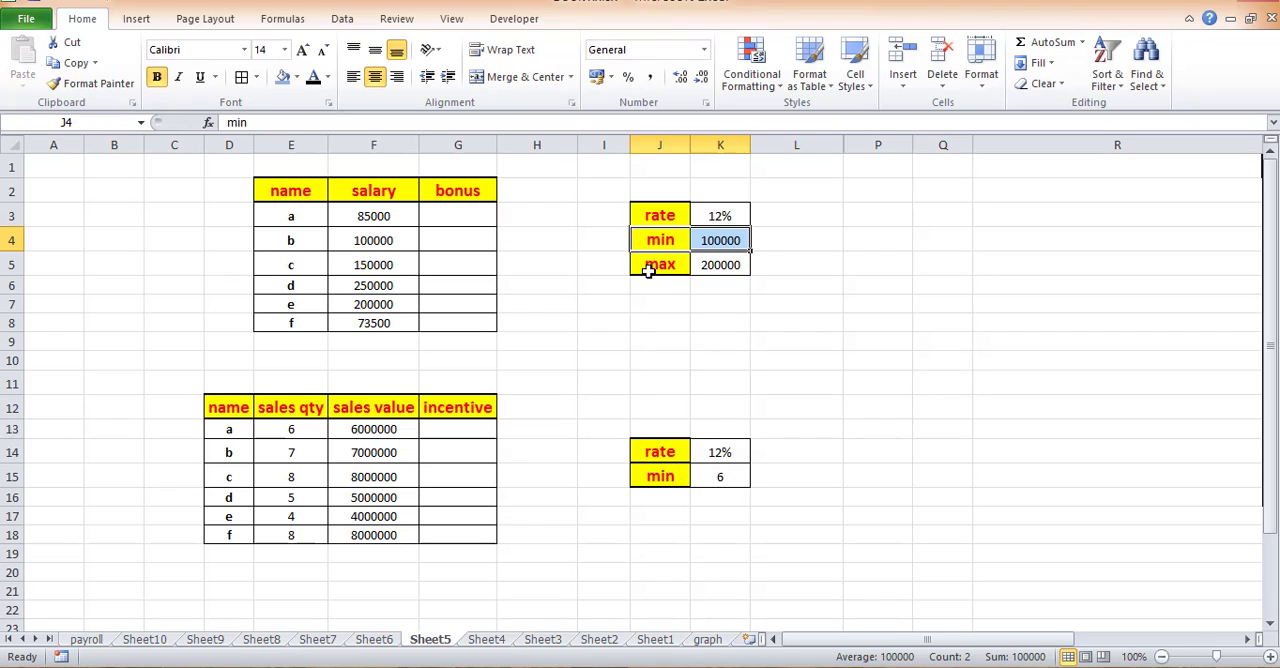
drag(648, 266, 730, 262)
click(737, 213)
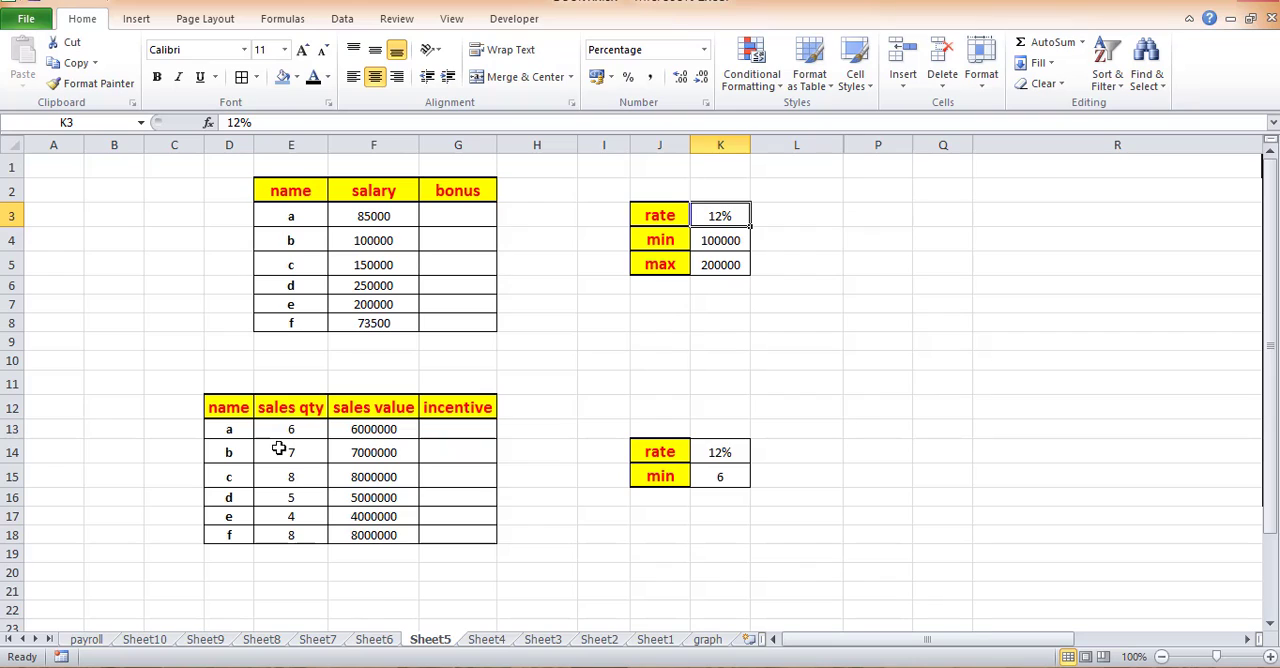
drag(248, 432, 250, 536)
drag(320, 432, 294, 537)
drag(366, 428, 386, 537)
drag(720, 478, 664, 480)
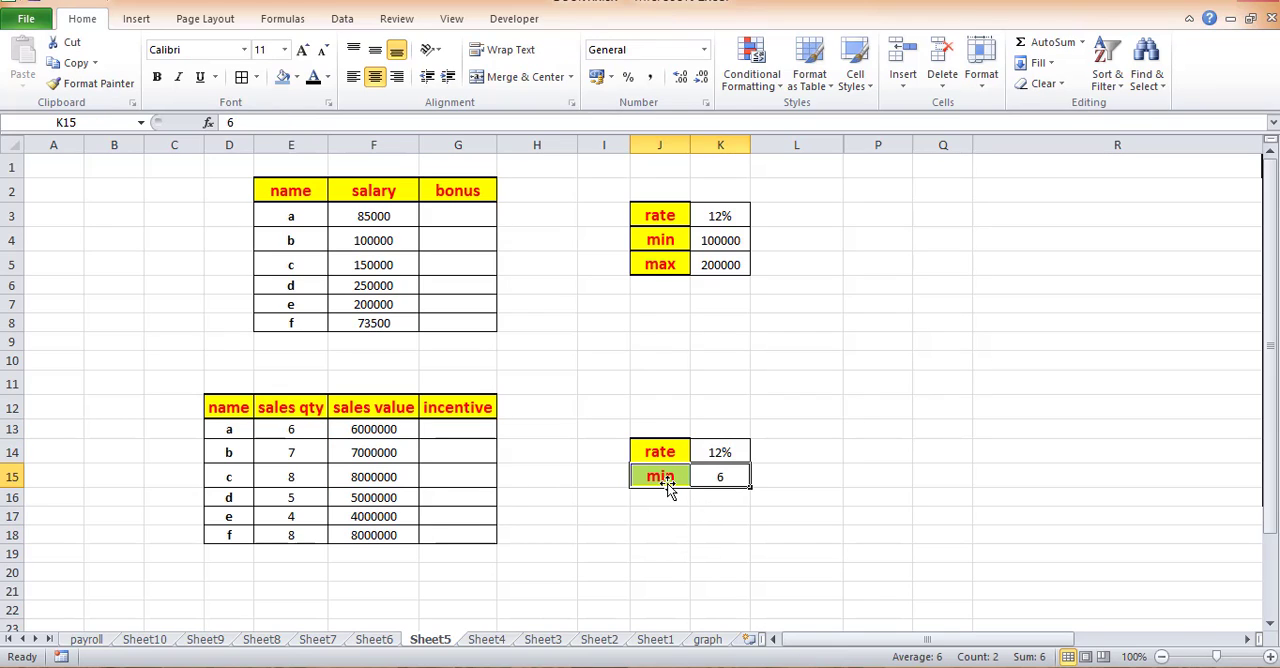
drag(728, 452, 673, 453)
drag(378, 430, 395, 497)
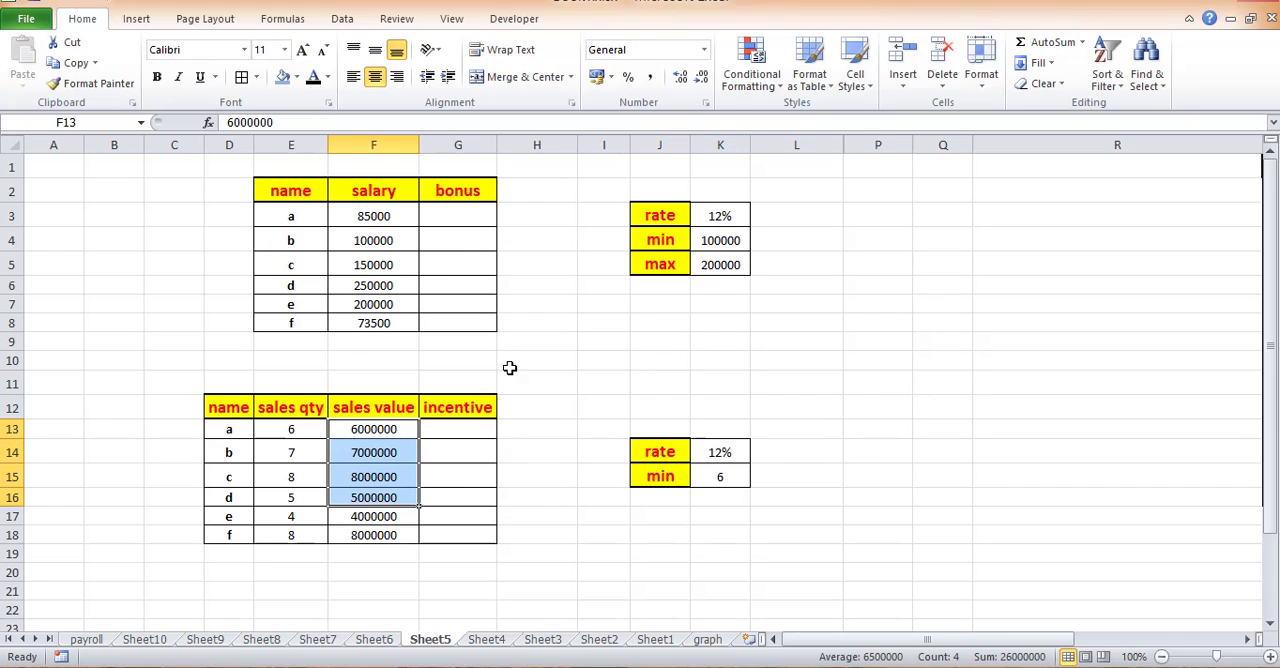
- Begin the bonus formula in G3 with an IF containing an AND test, using F3>=$K$4 as the first condition
click(458, 263)
click(462, 217)
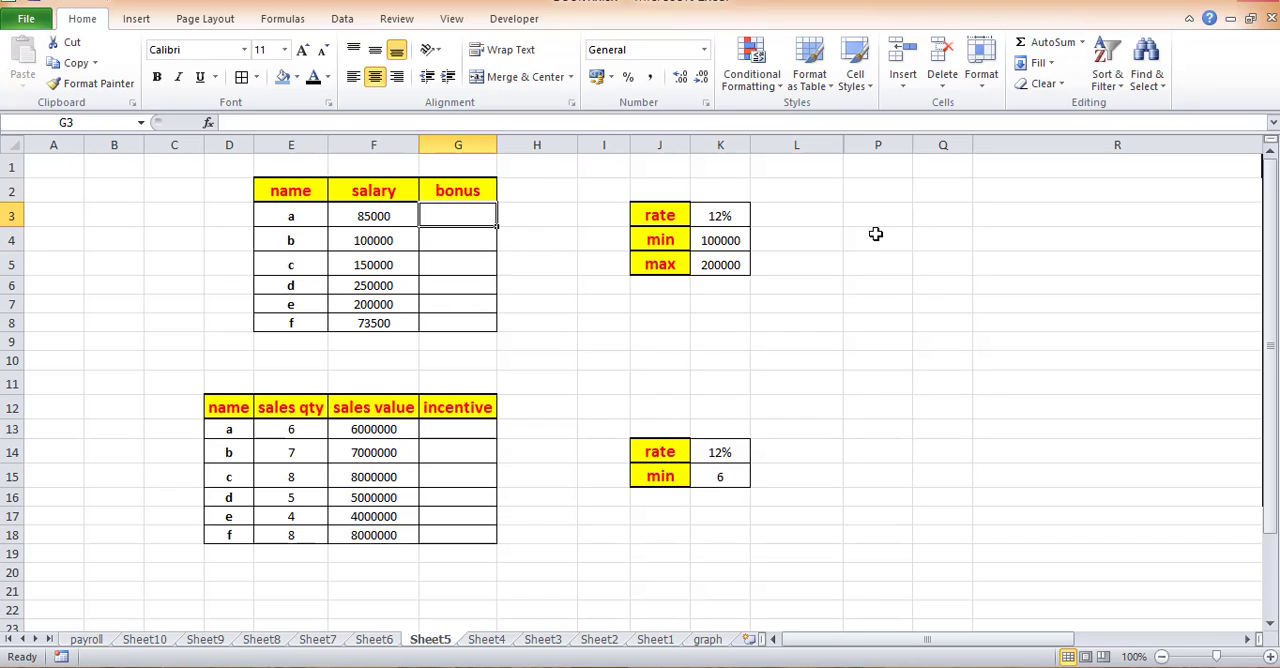
text(=if)
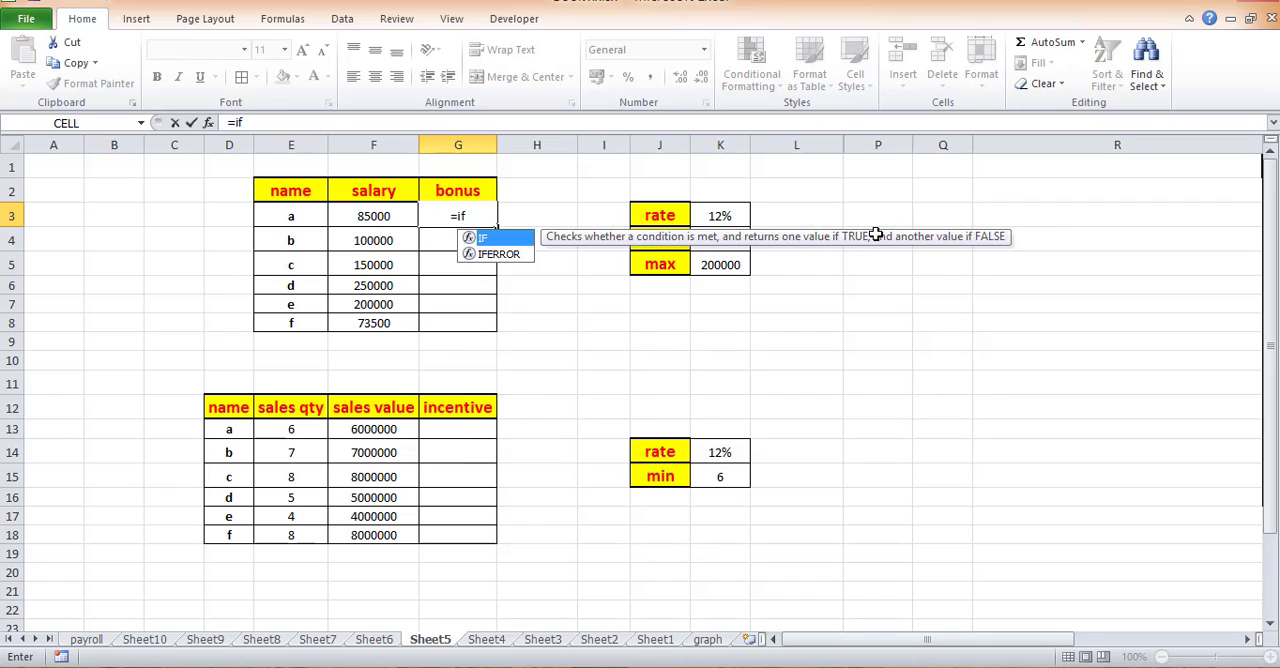
key(Tab)
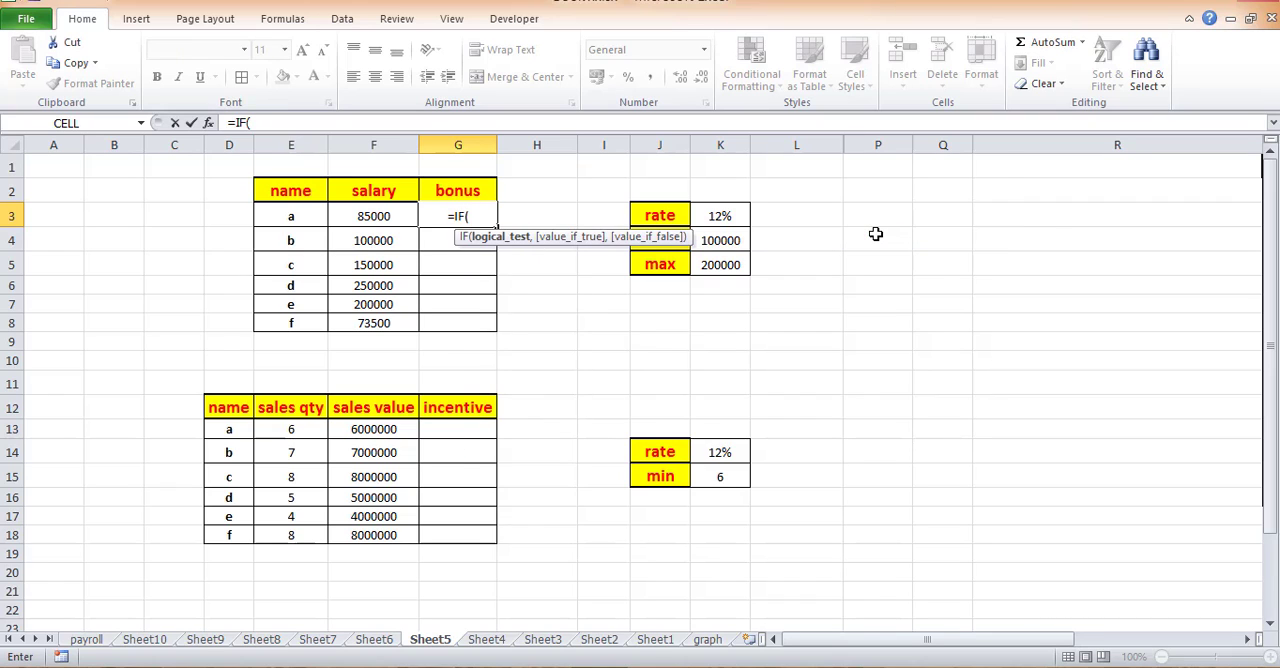
text(and)
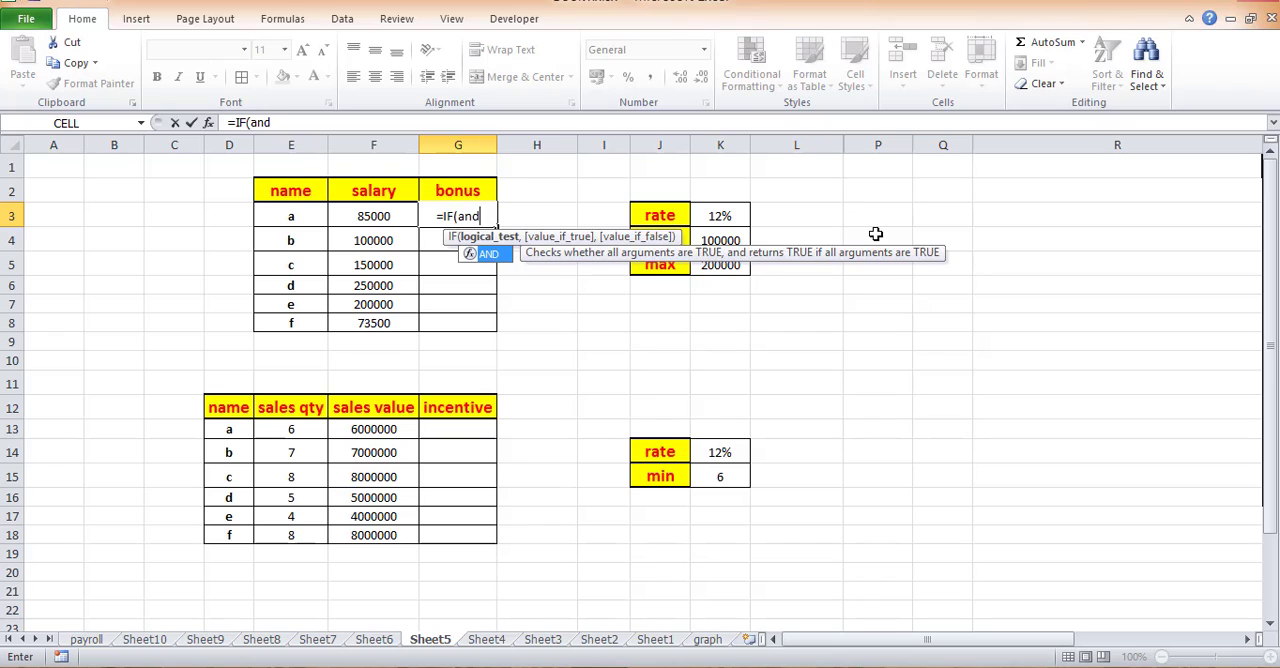
key(Tab)
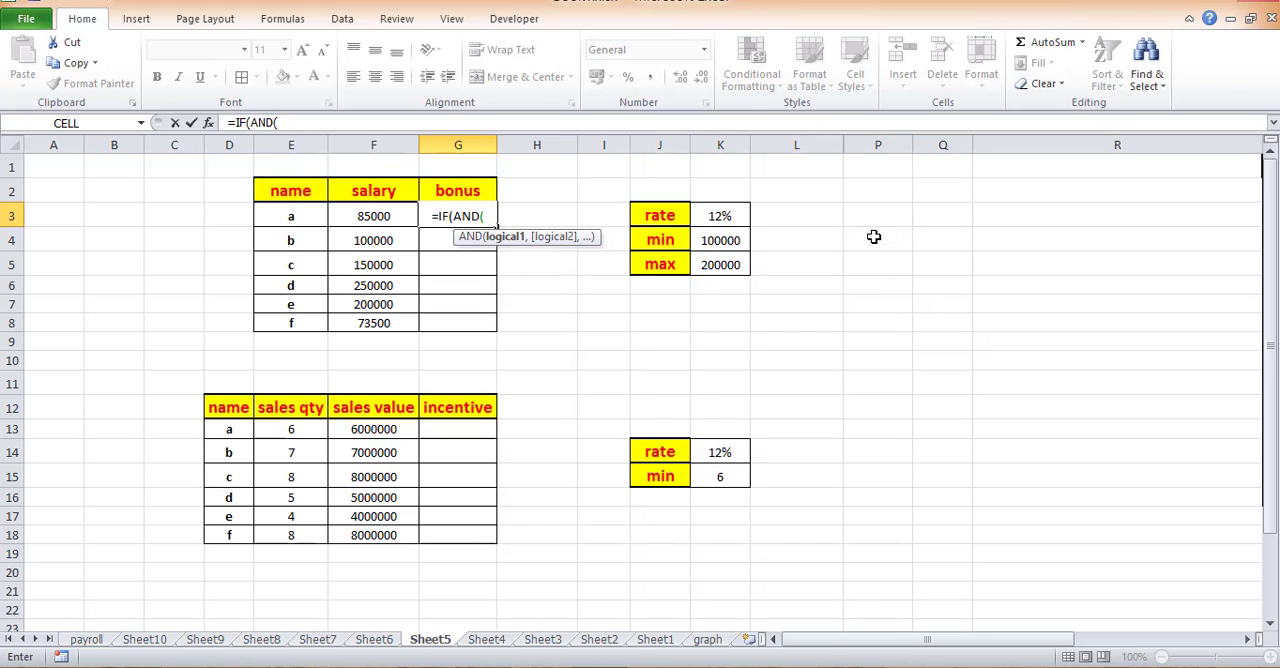
click(366, 216)
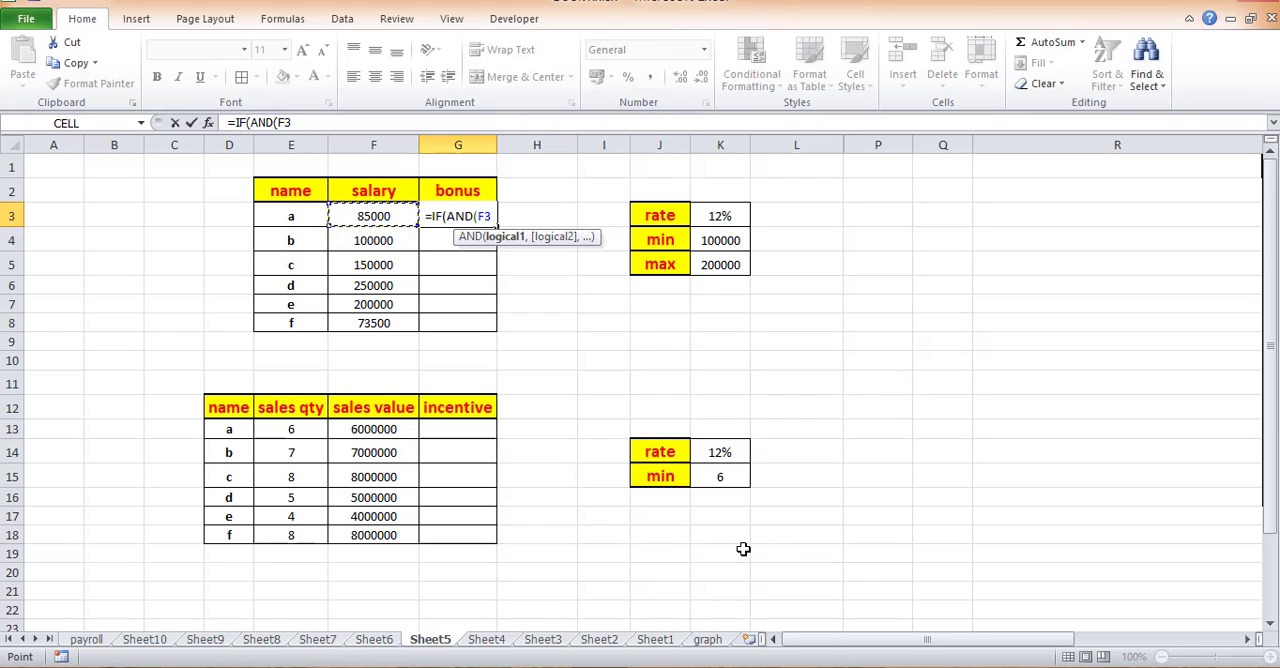
text(>)
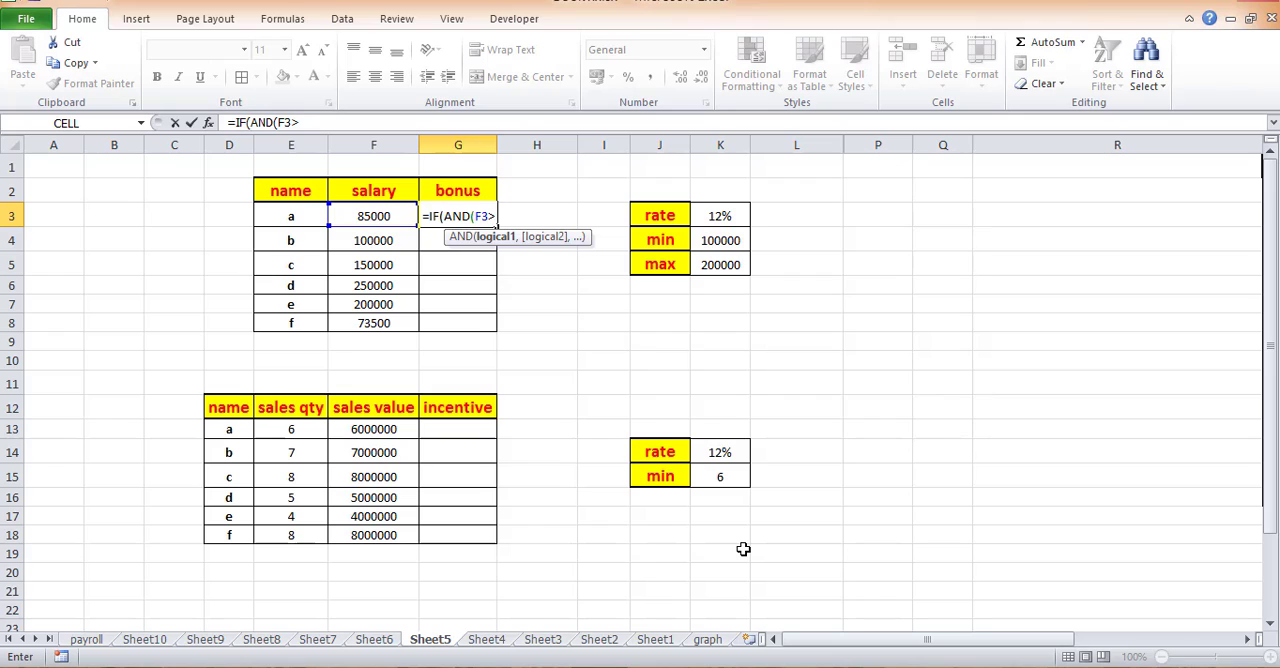
text(=)
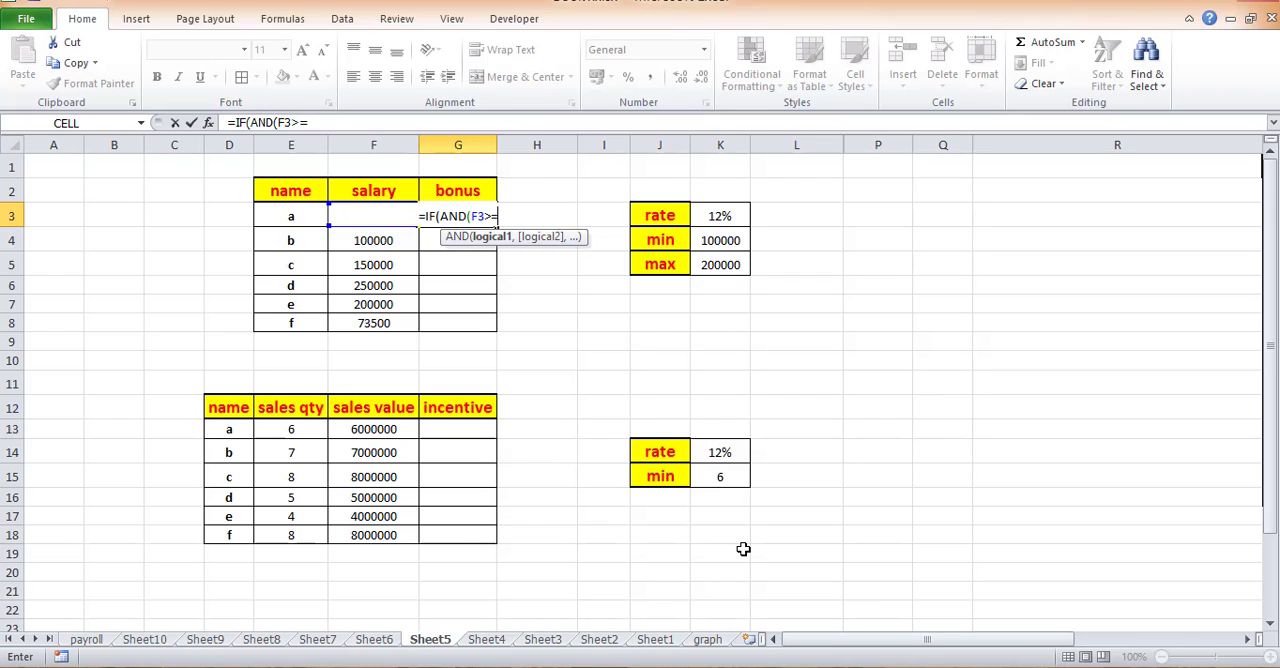
click(716, 238)
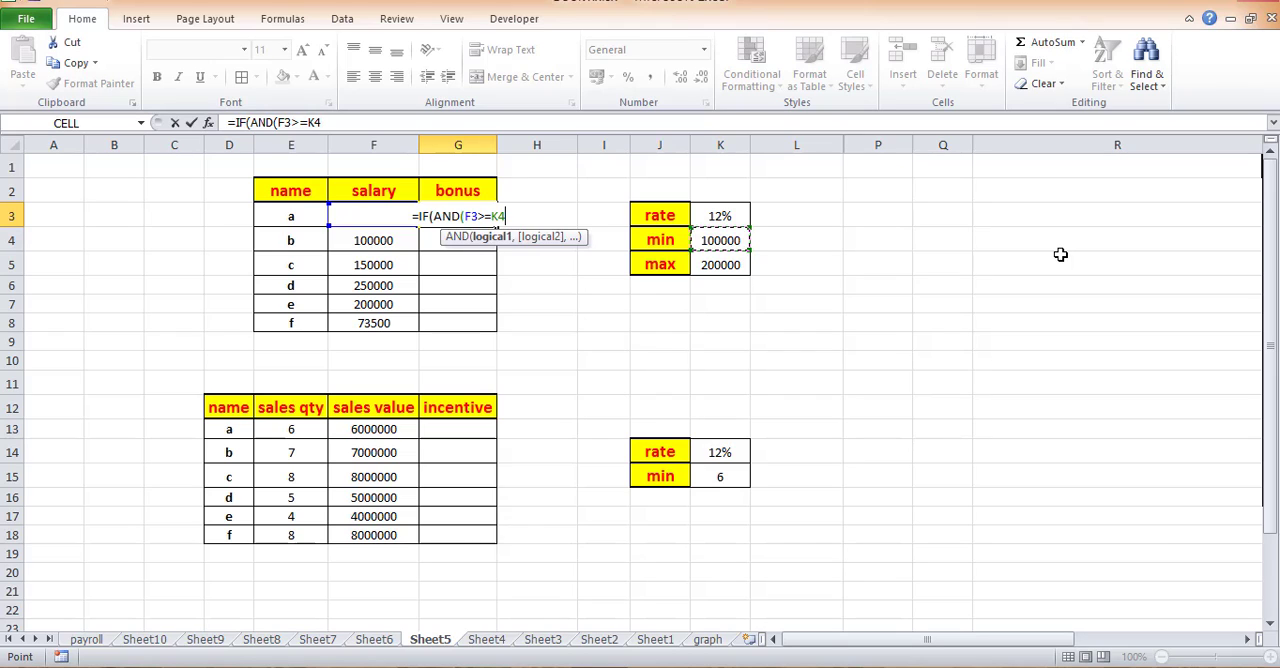
key(F4)
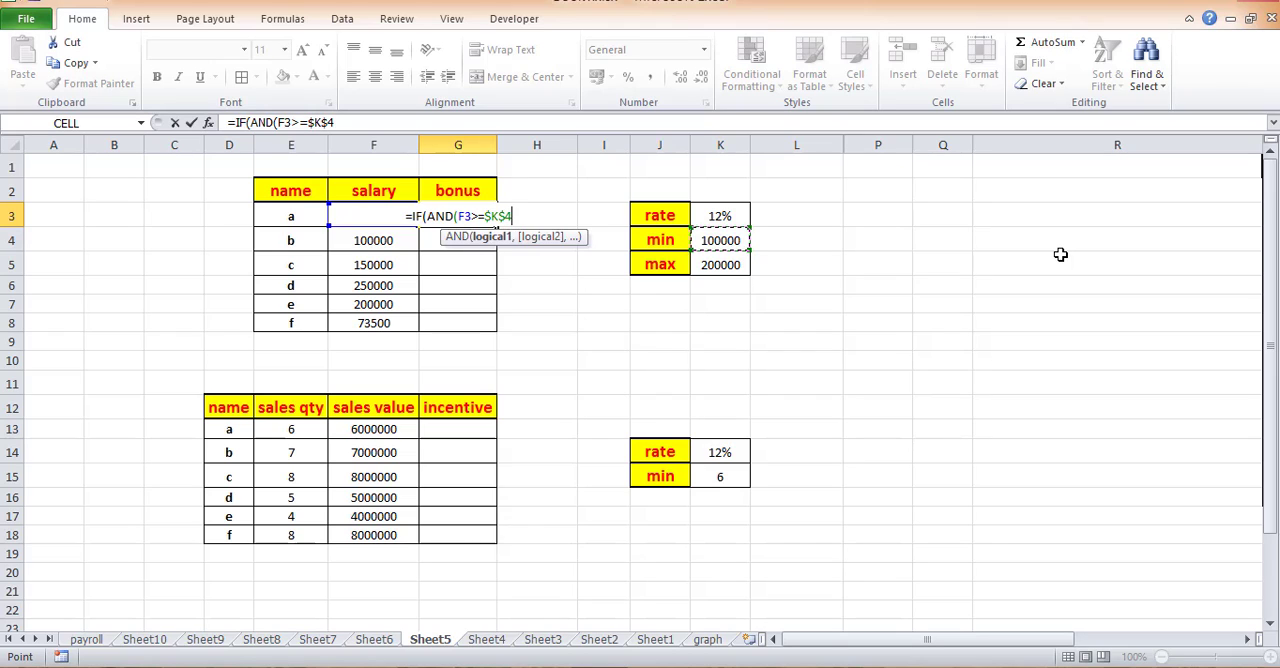
text(,)
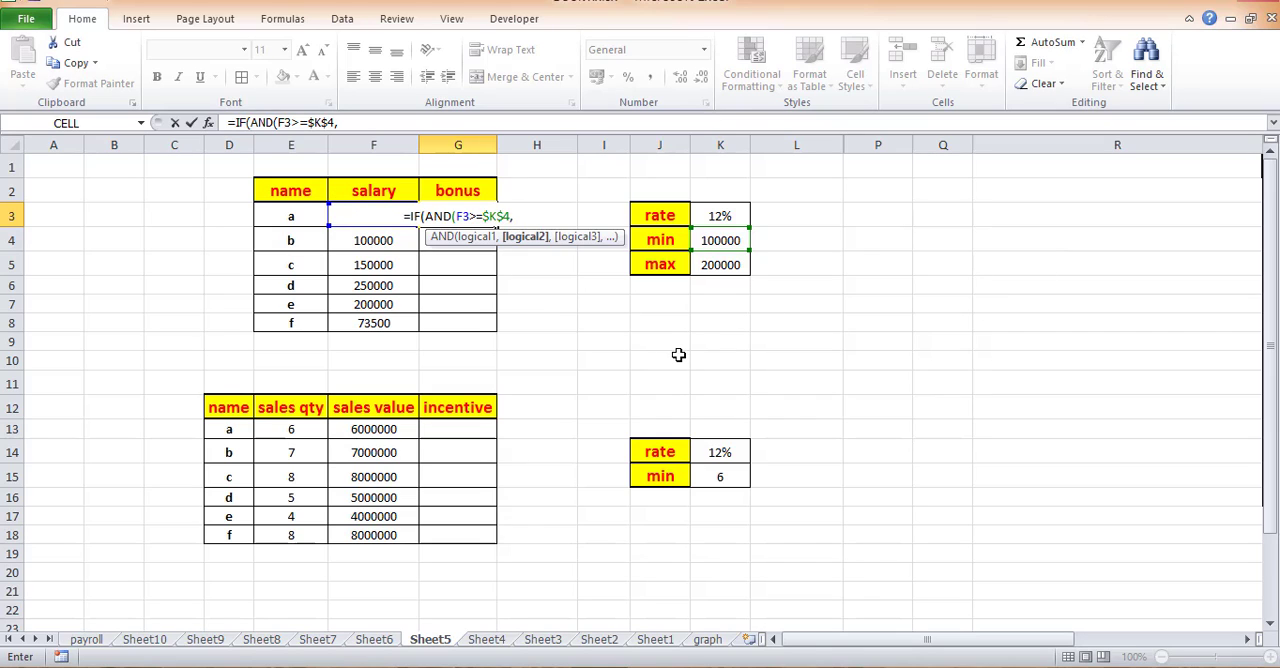
- Add F3<=$K$5 as the second AND condition in the G3 formula and close the logical test
text(f3)
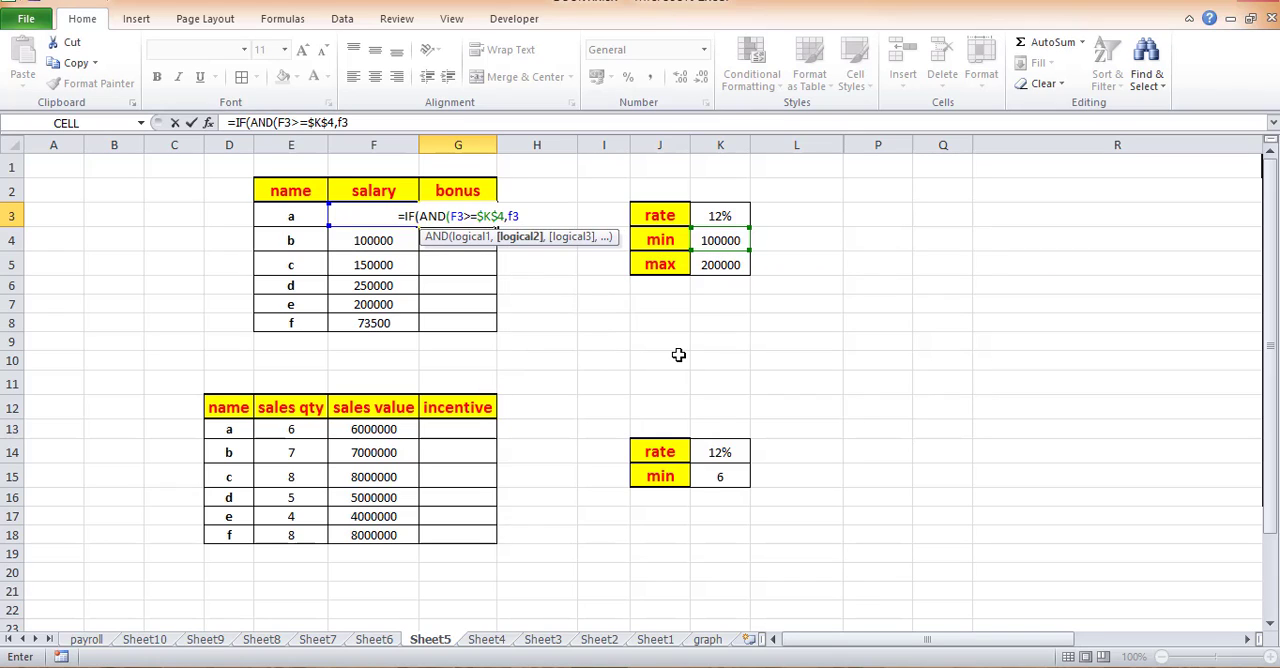
text(<)
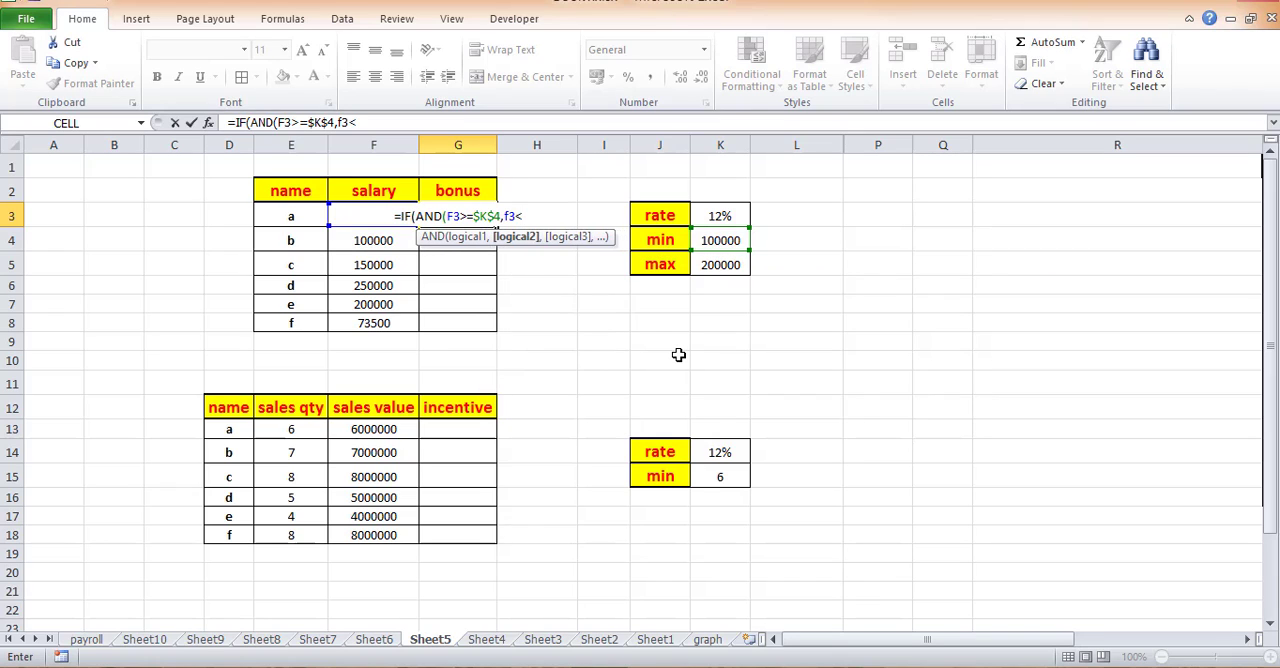
text(=)
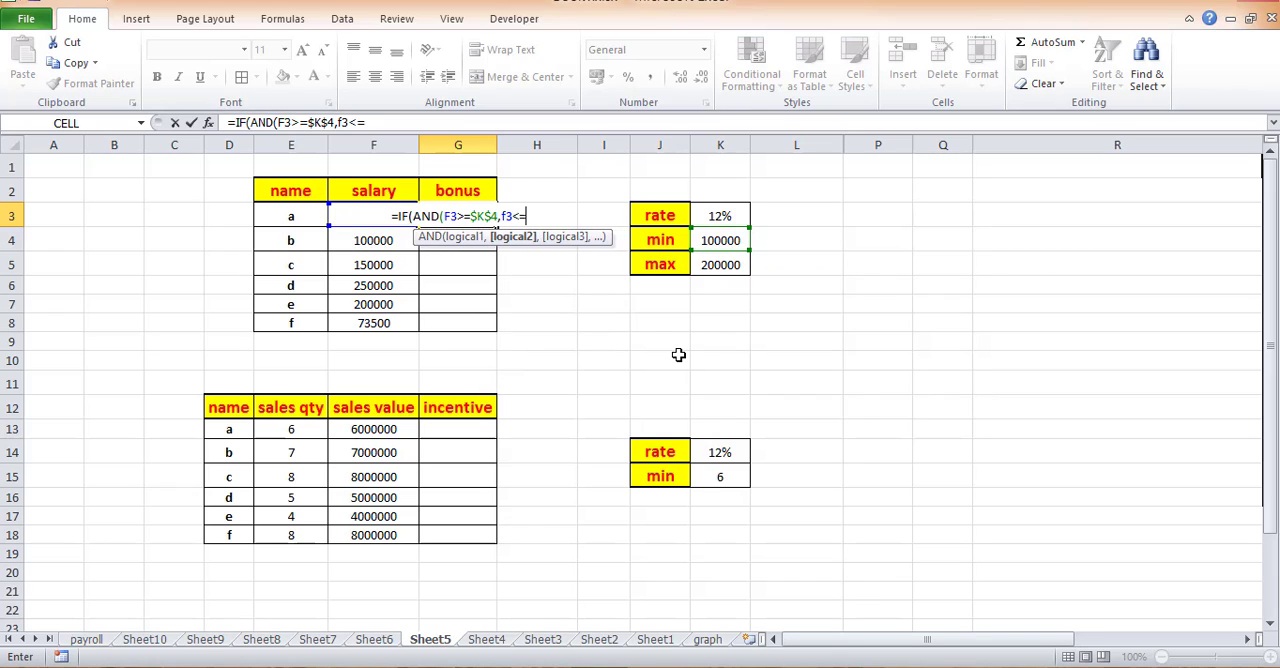
click(744, 264)
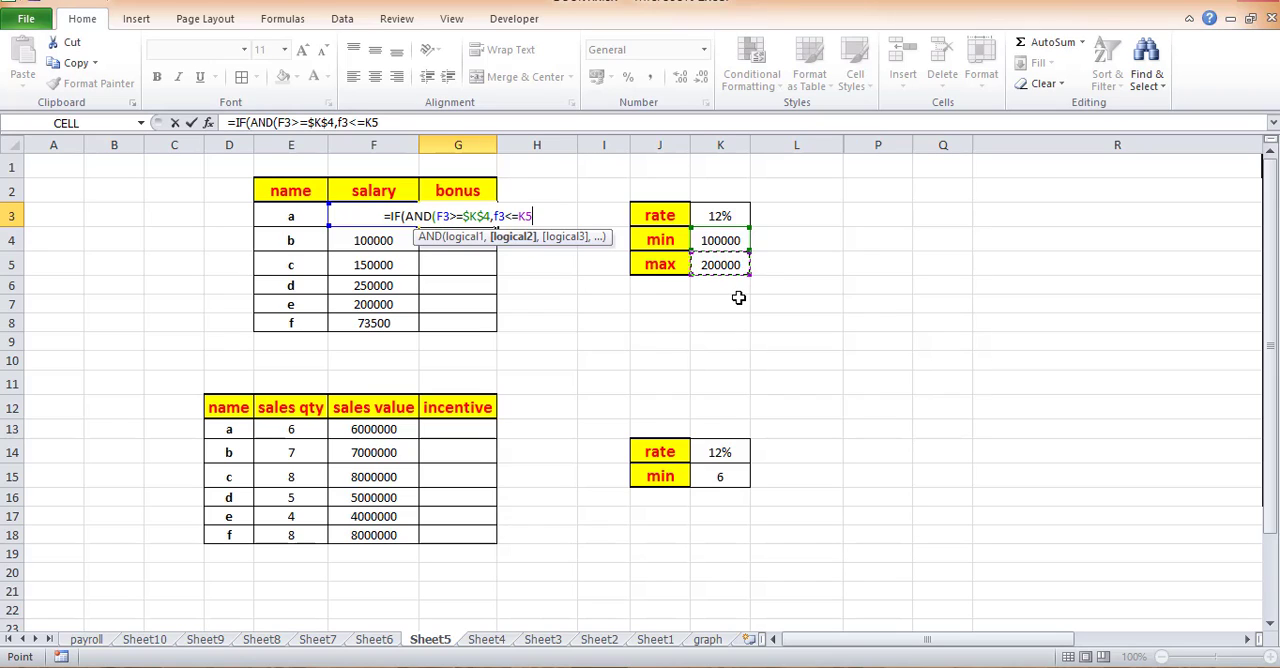
key(F4)
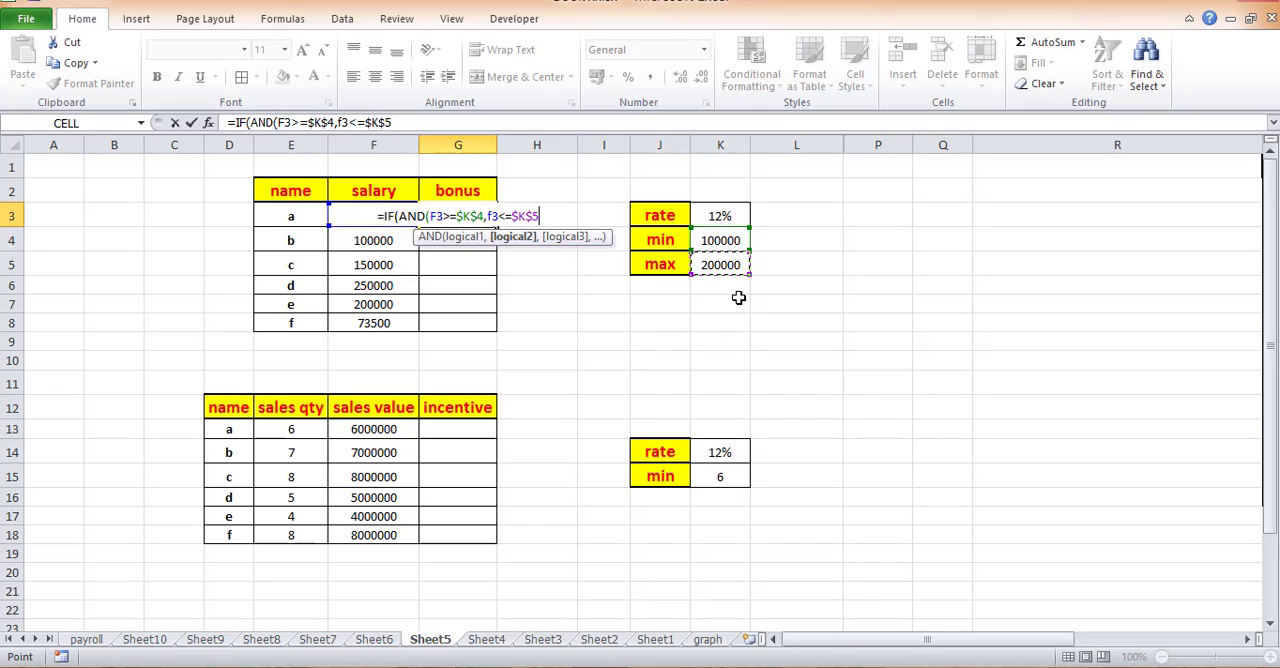
text())
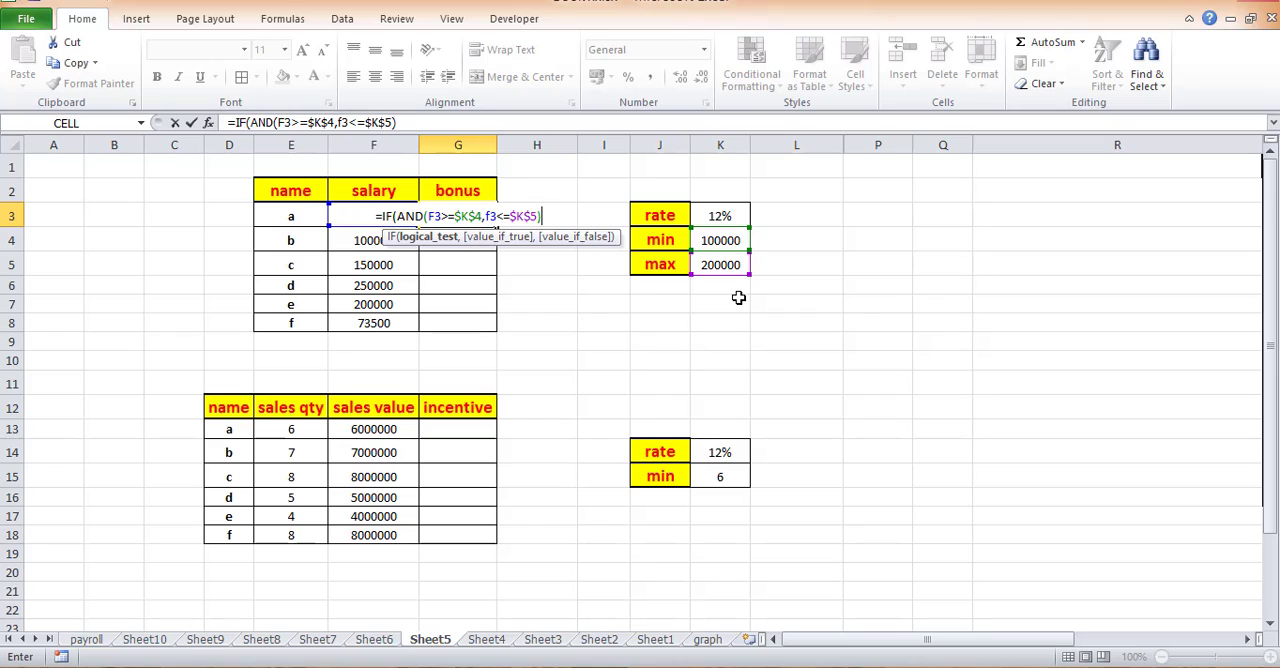
text(,)
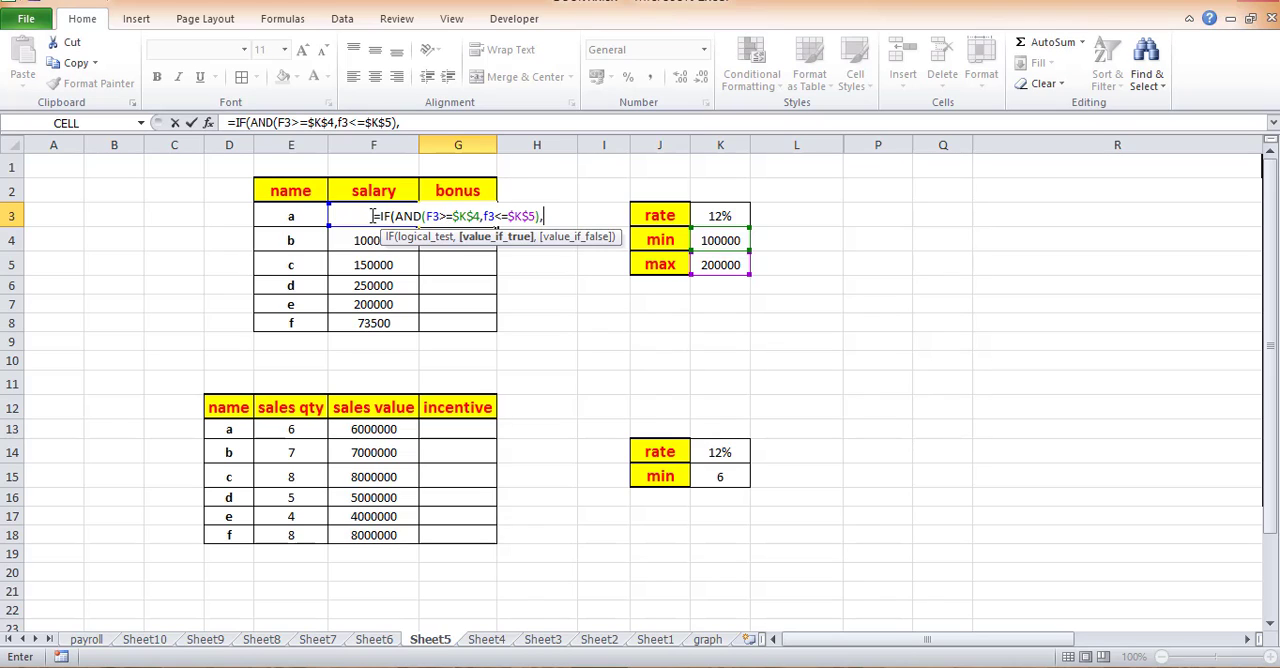
- Complete the G3 formula with F3*$K$3 as the value if true and 0 as the value if false
text(f3)
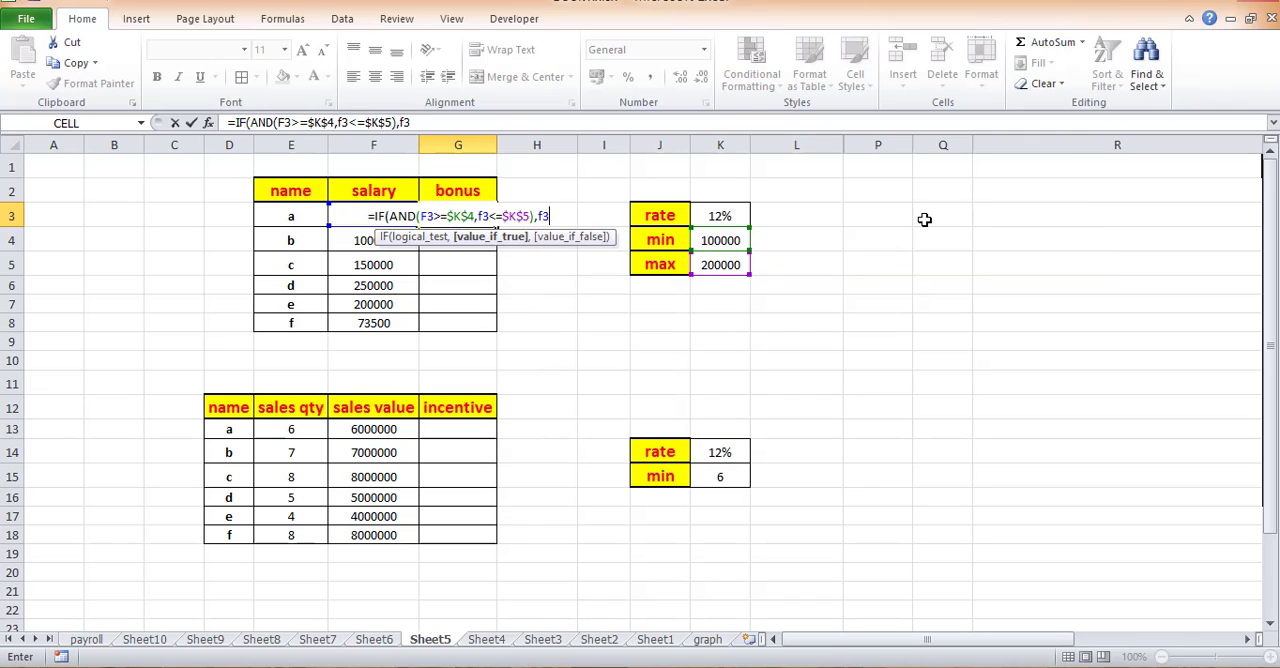
text(*)
click(738, 214)
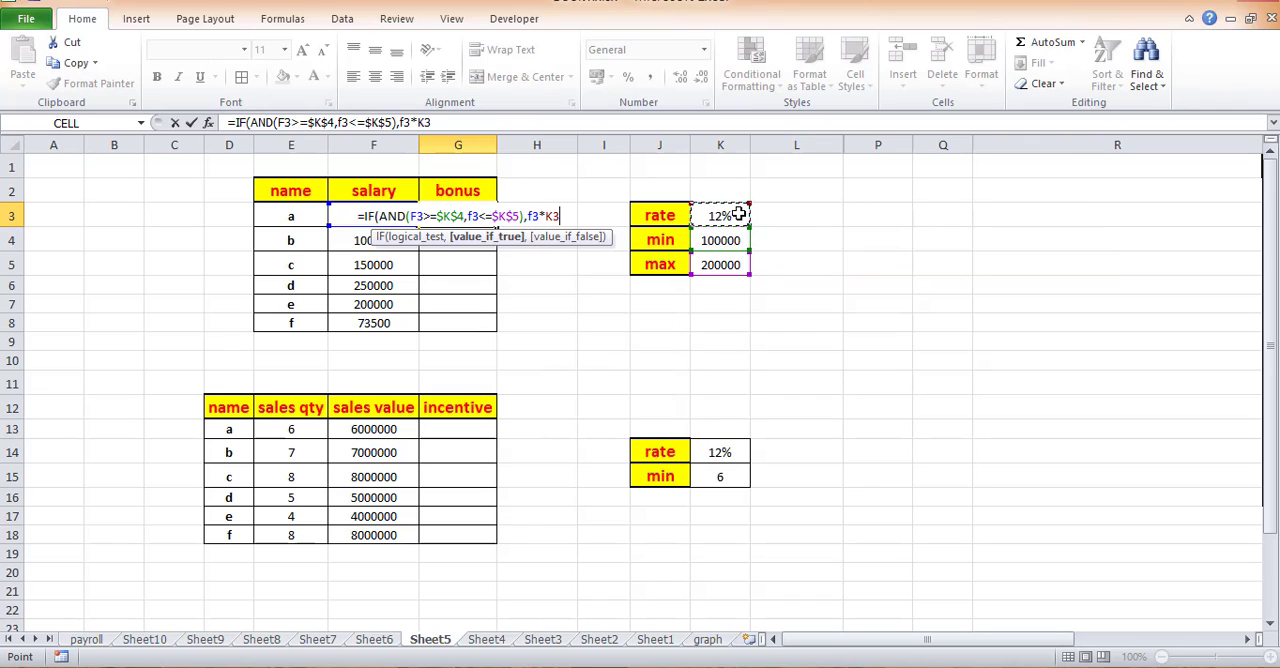
key(F4)
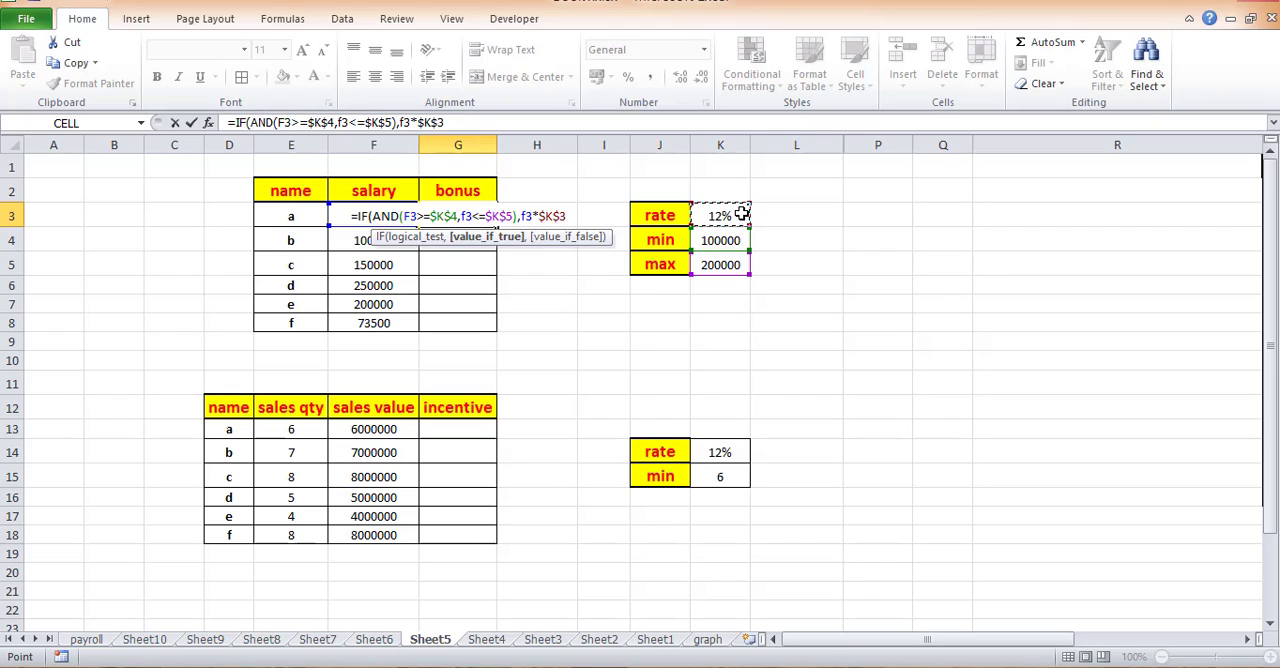
text(,)
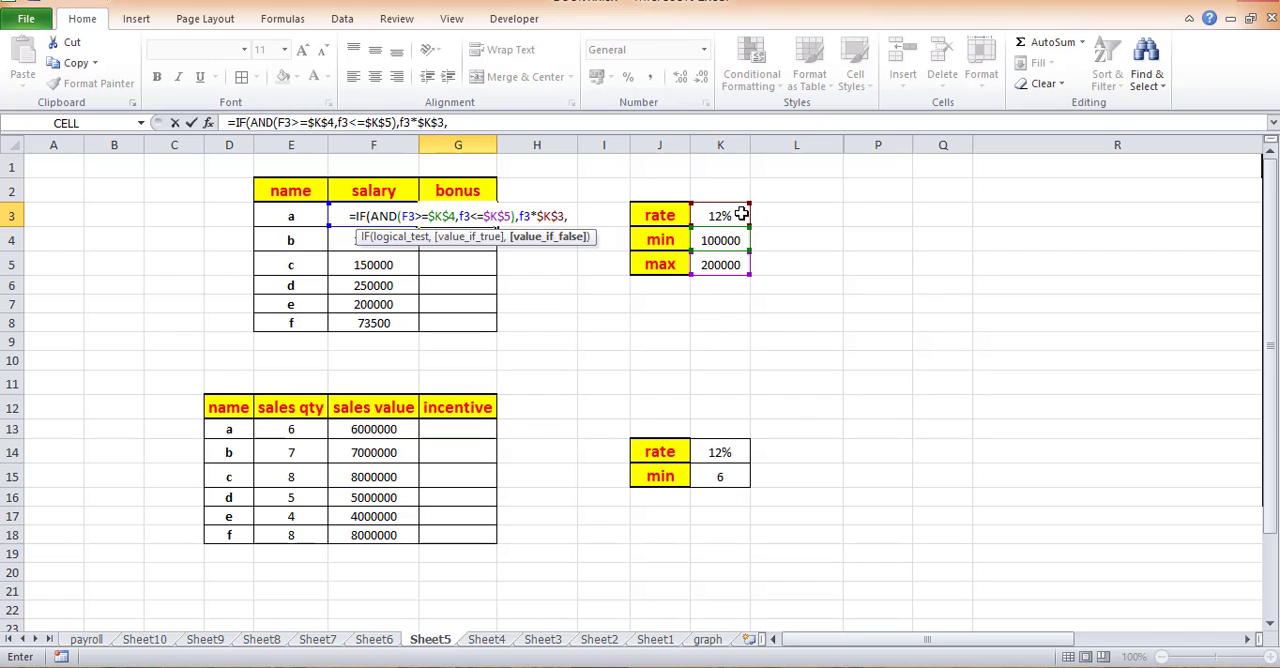
text(0)
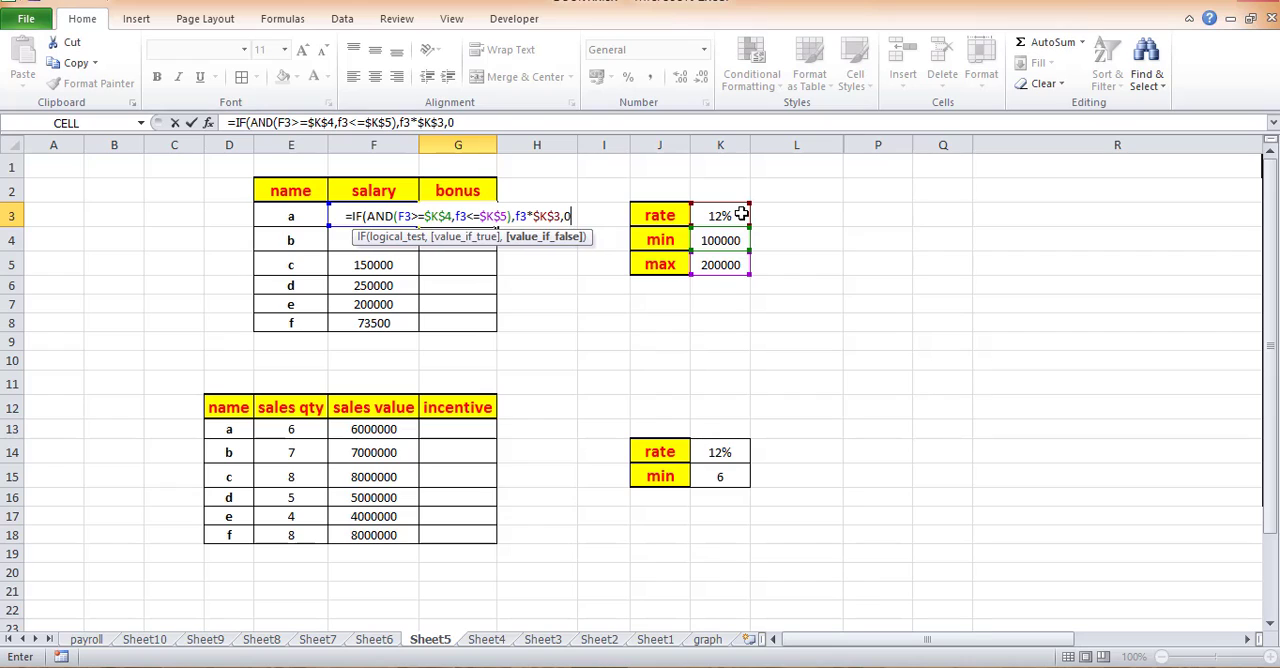
key(Return)
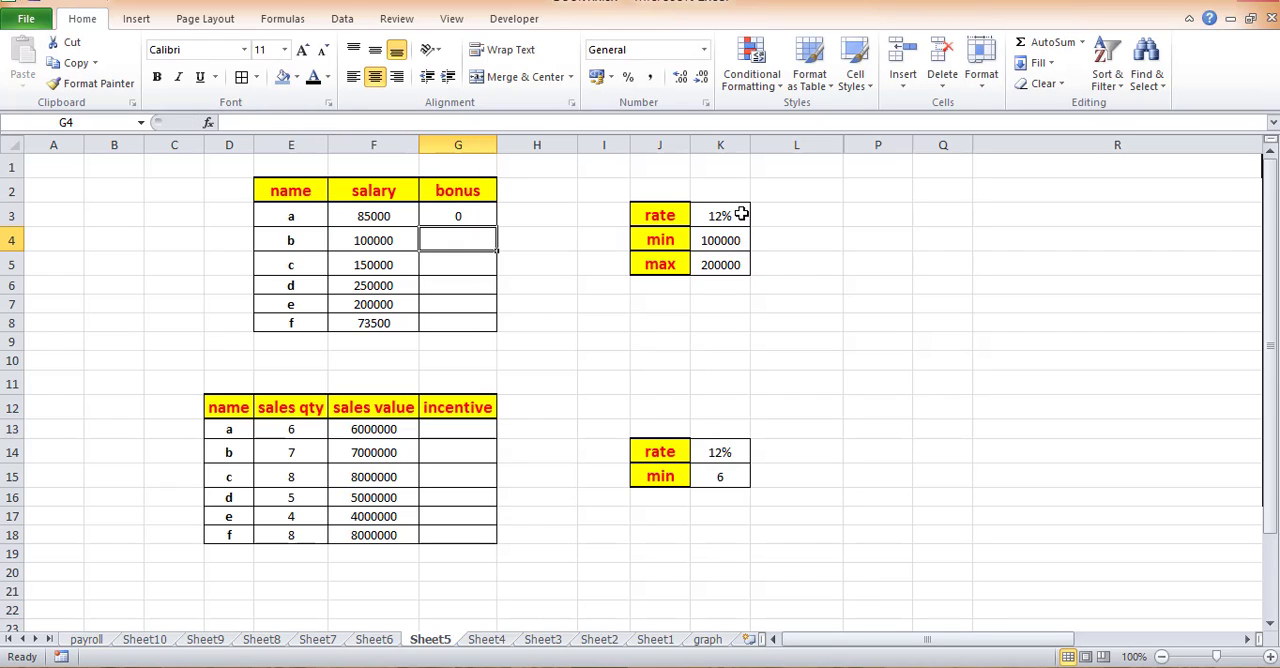
- Fill the bonus formula from G3 down to G8 for the remaining employees
click(449, 213)
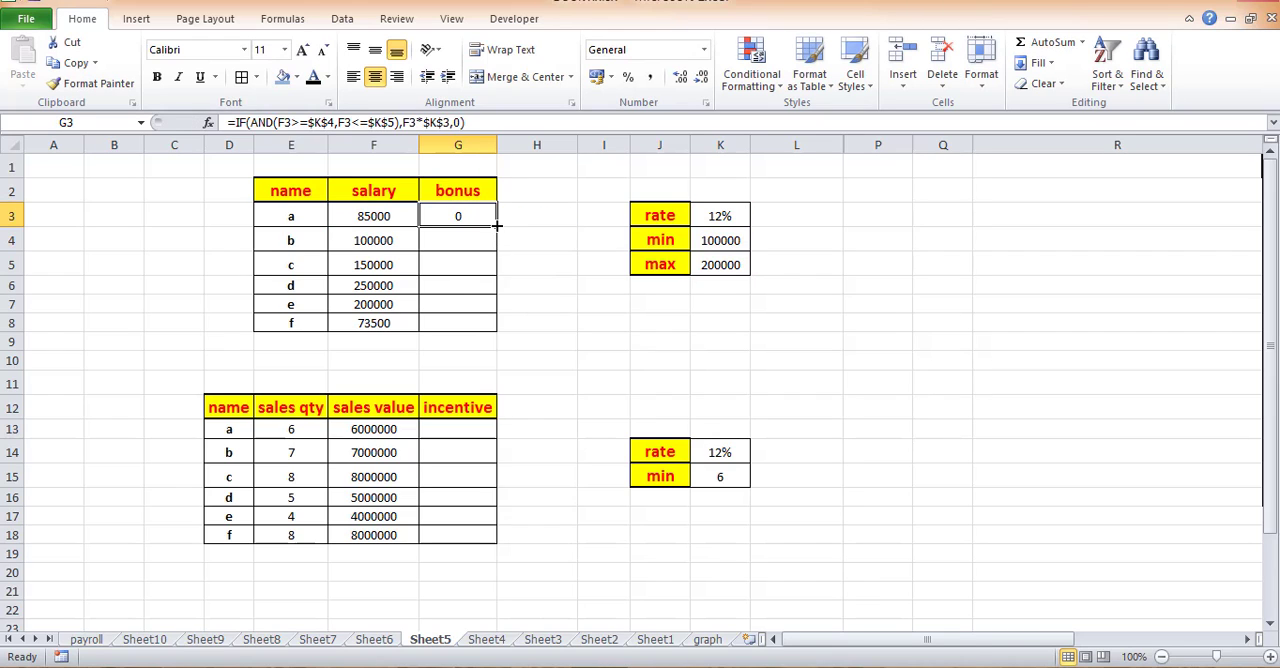
double_click(496, 226)
click(465, 285)
- Check the bonus in G3 against the salary in F3 and the rate, minimum and maximum criteria
click(393, 218)
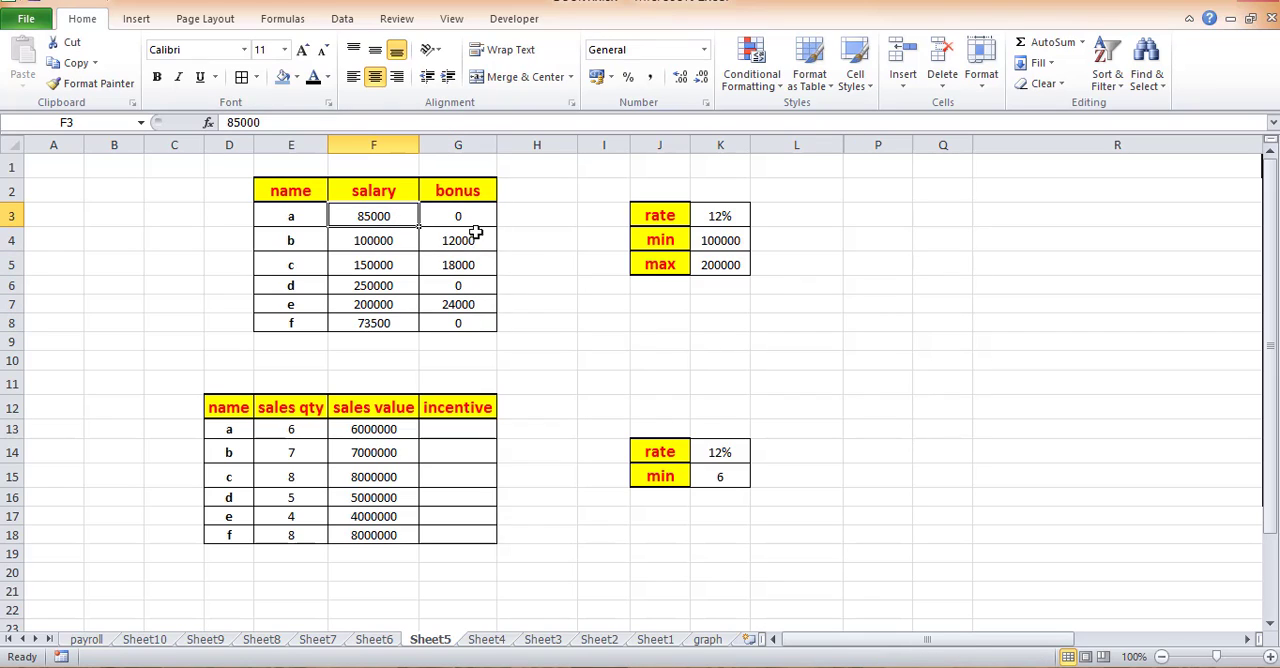
click(732, 246)
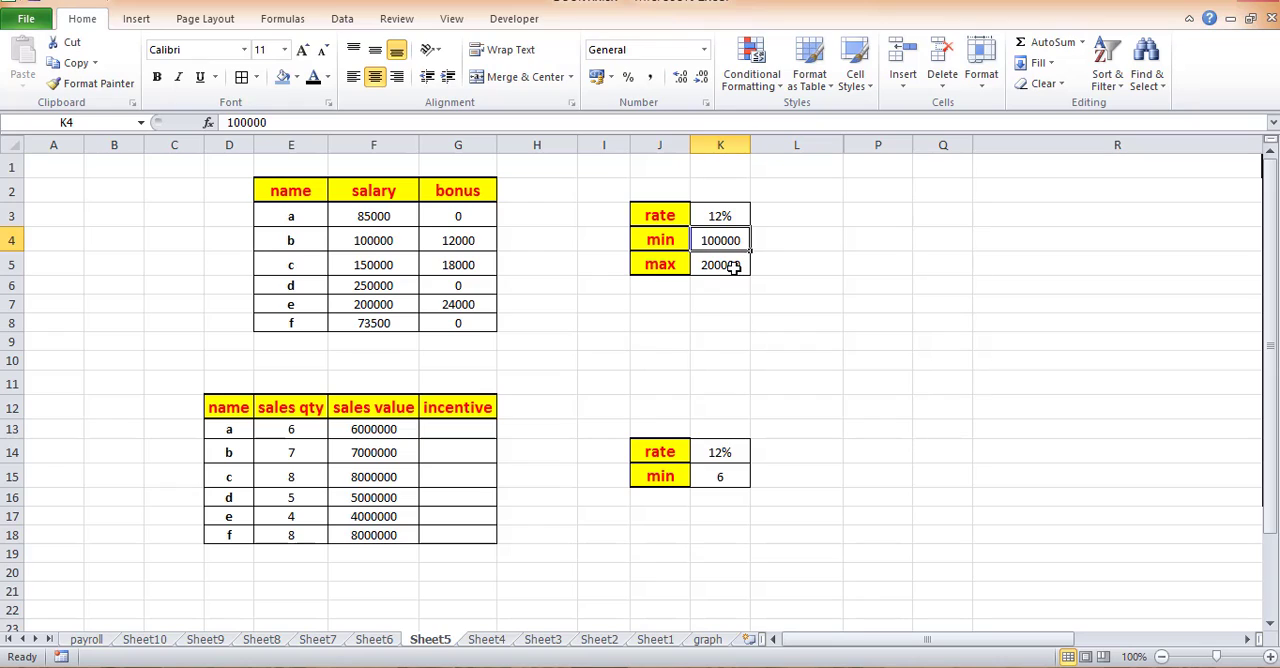
click(733, 267)
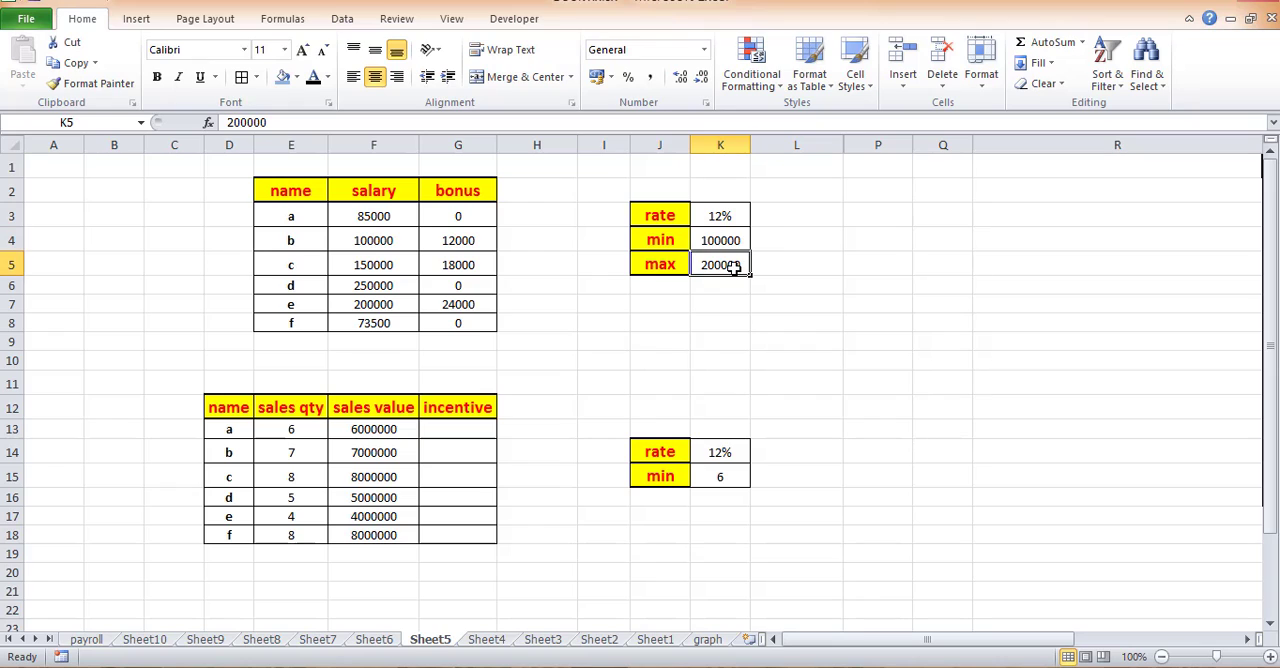
click(729, 214)
click(447, 213)
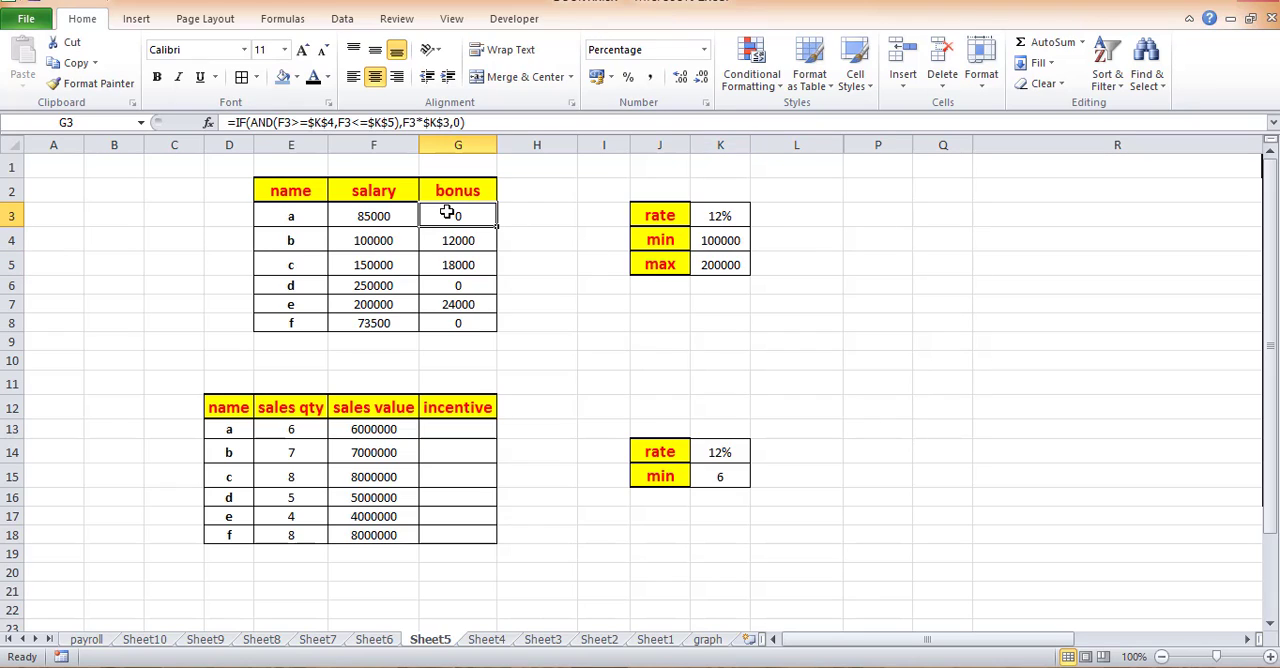
click(740, 218)
click(465, 212)
click(706, 240)
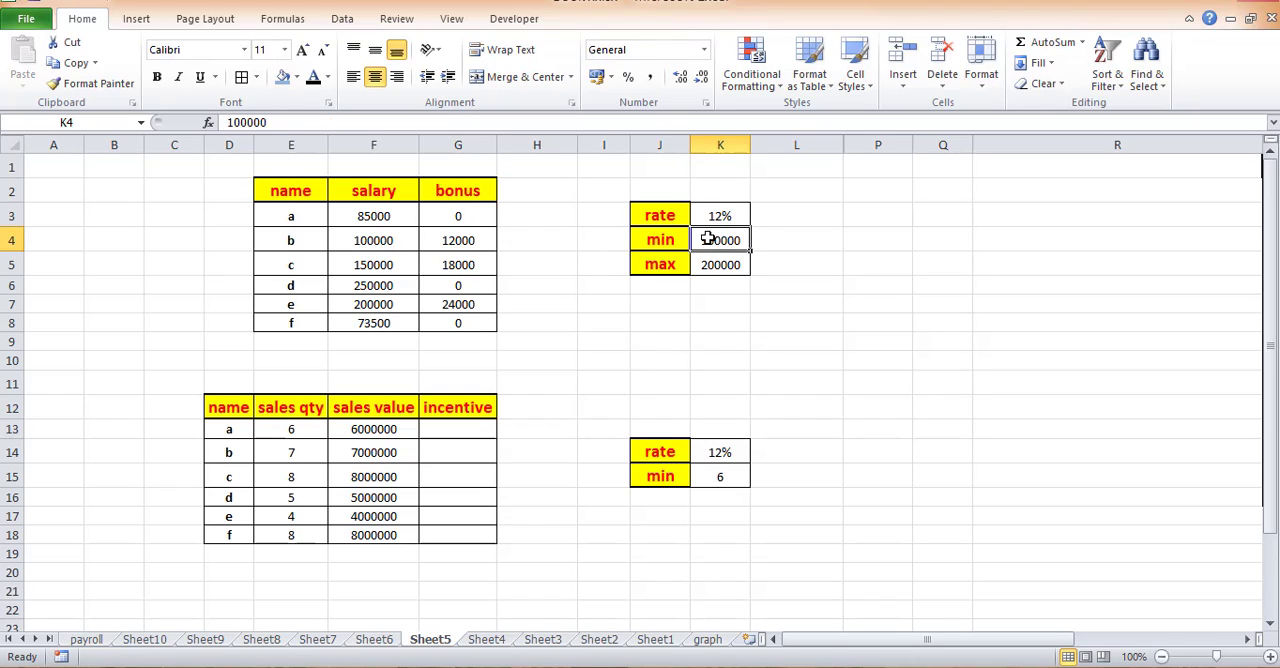
- Check the bonuses of employees b and c against their salaries and the maximum criterion in K5
click(695, 264)
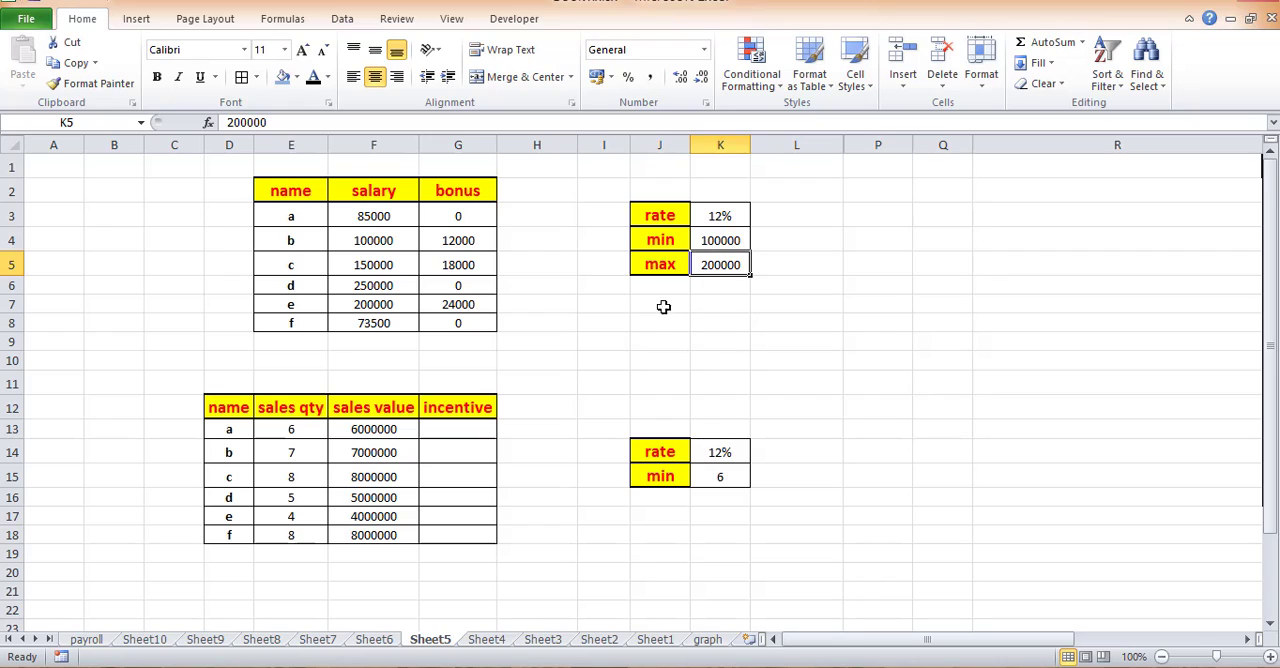
click(395, 243)
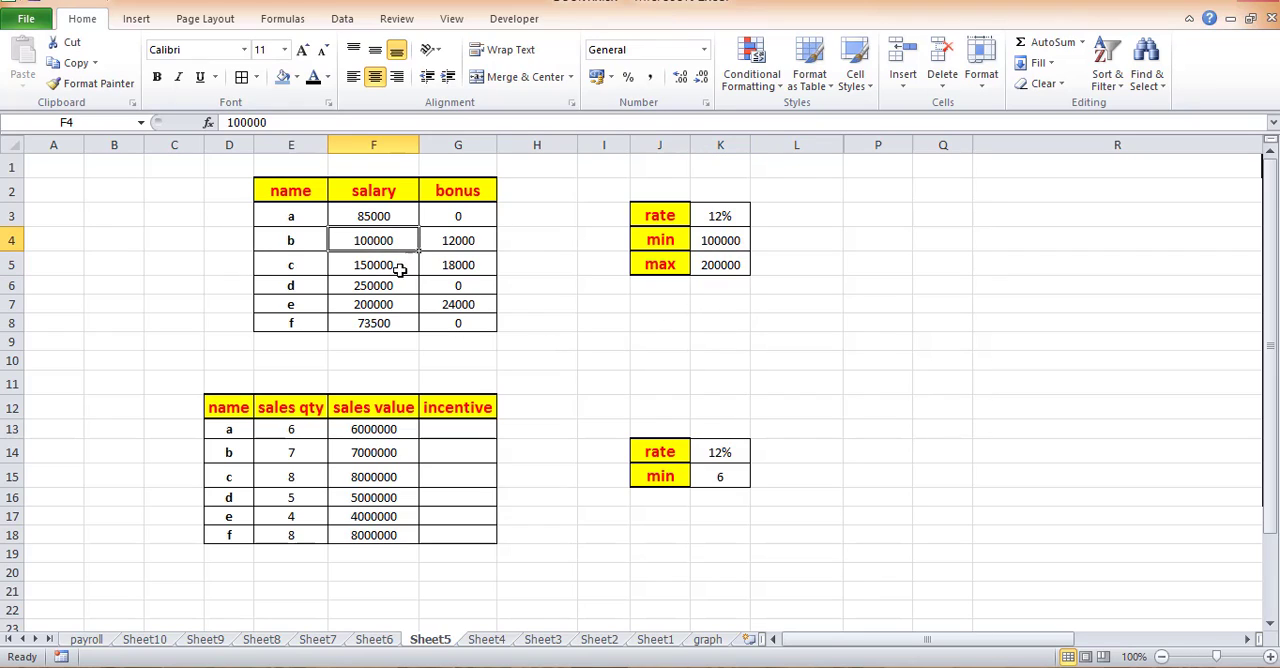
click(468, 241)
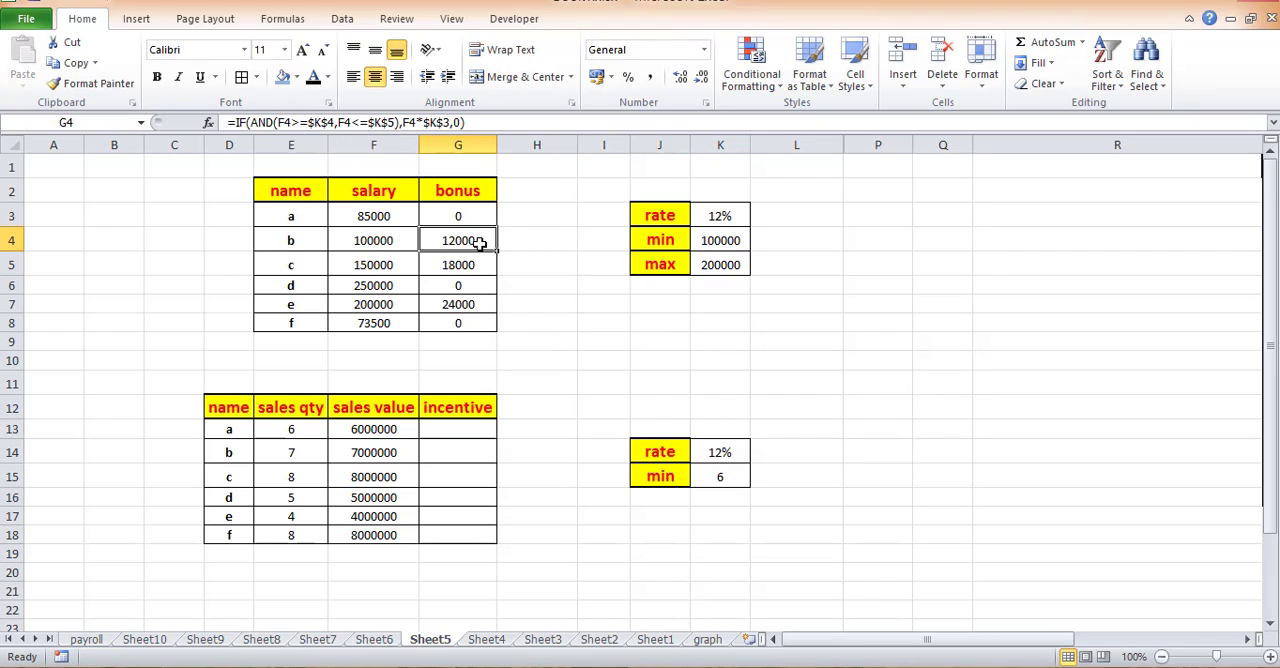
click(383, 265)
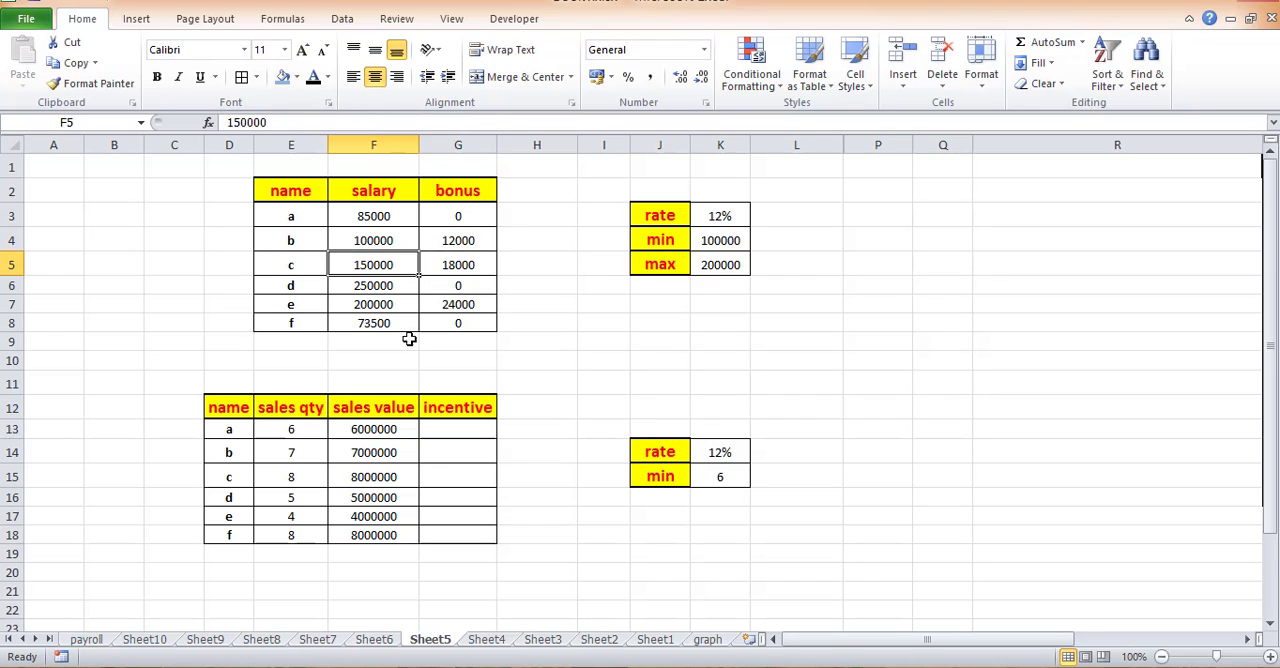
click(472, 266)
- Check the bonuses of employees d, e and f against their salaries and the minimum and maximum criteria in K4 and K5
click(395, 287)
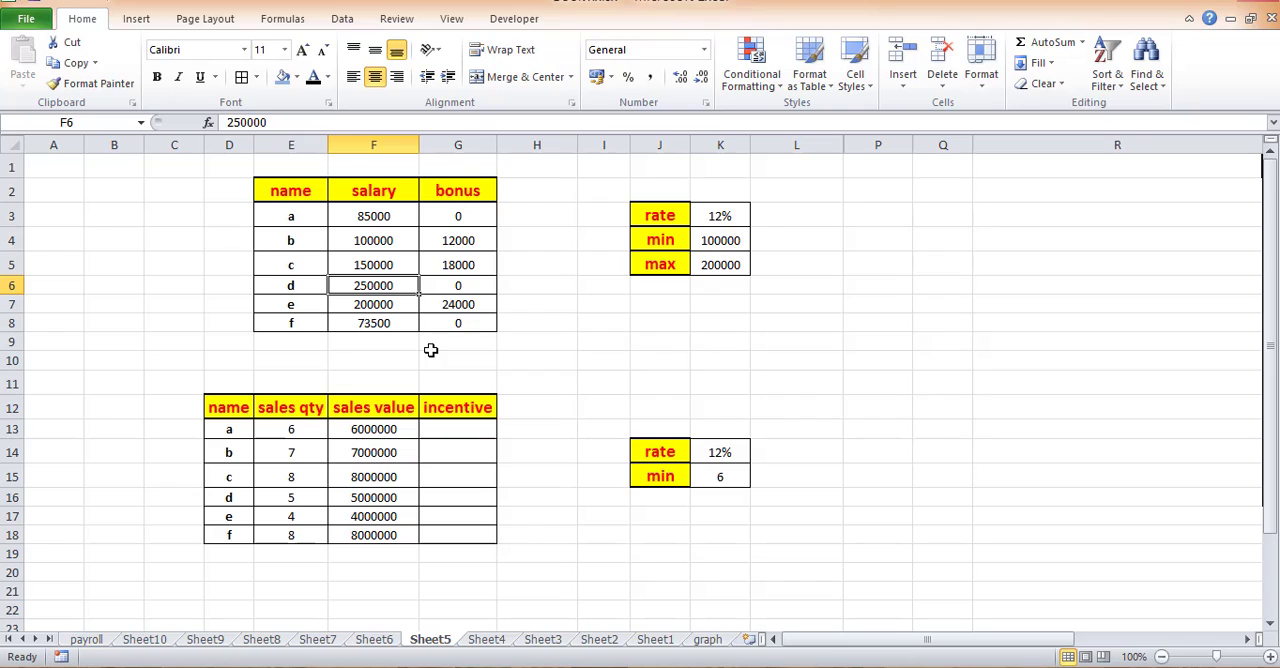
click(708, 268)
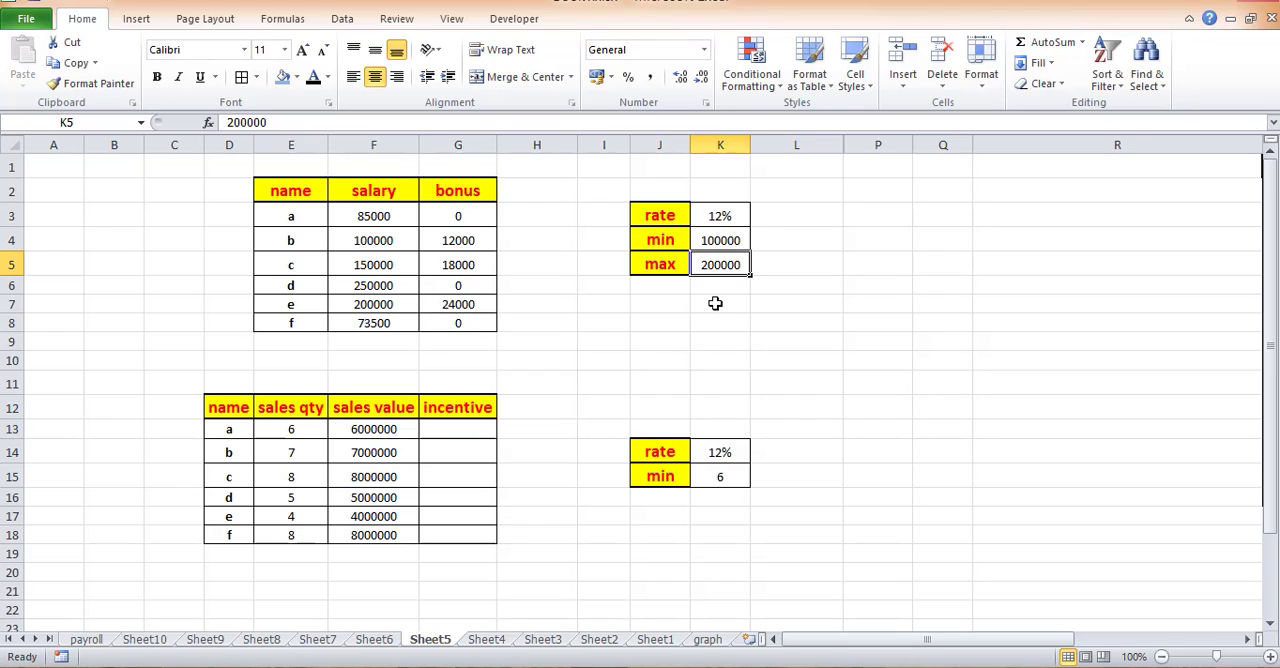
click(370, 288)
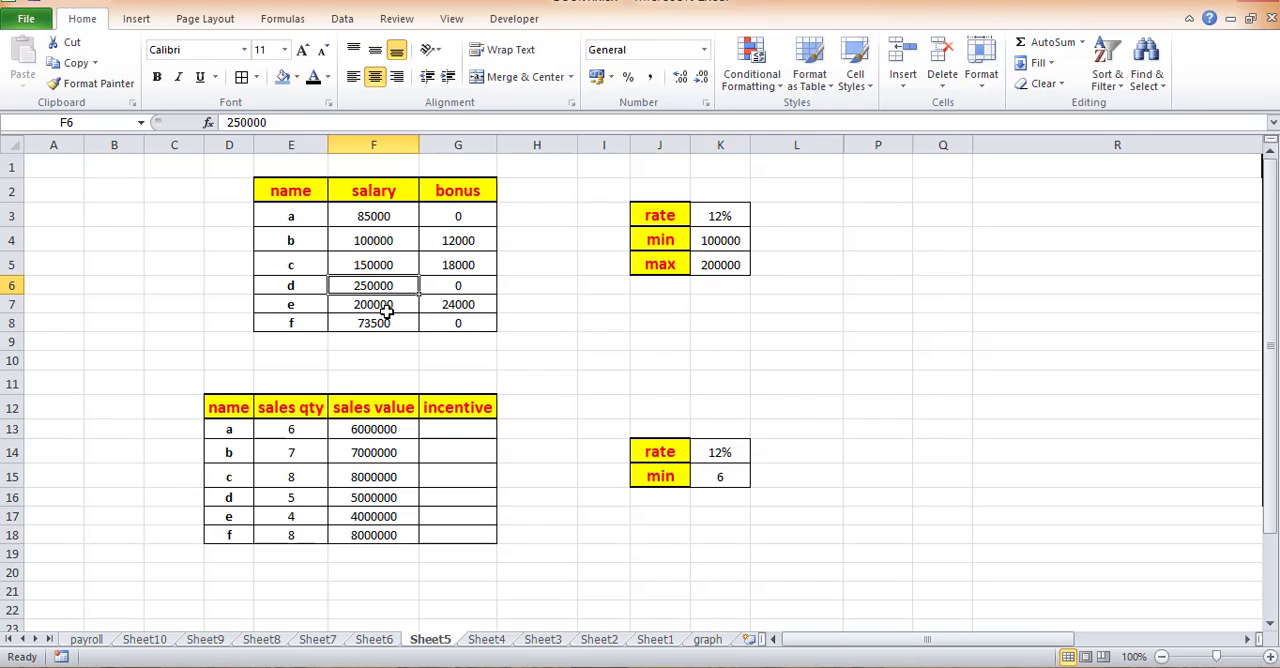
click(465, 290)
click(384, 305)
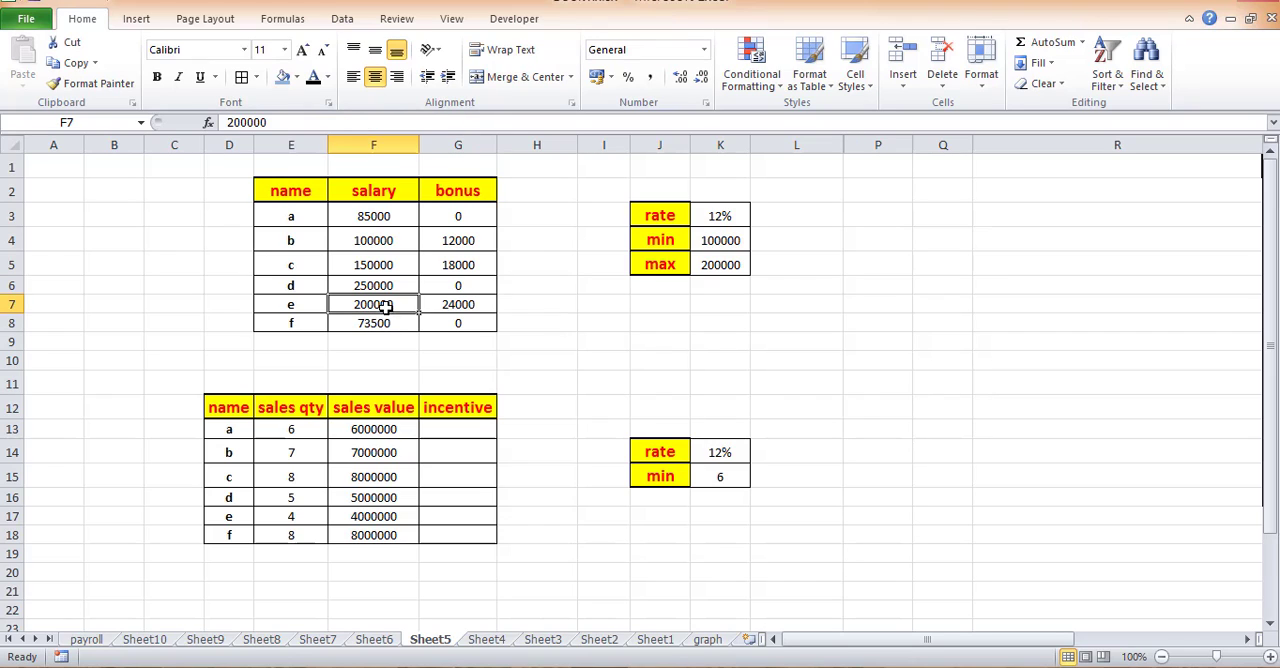
click(484, 306)
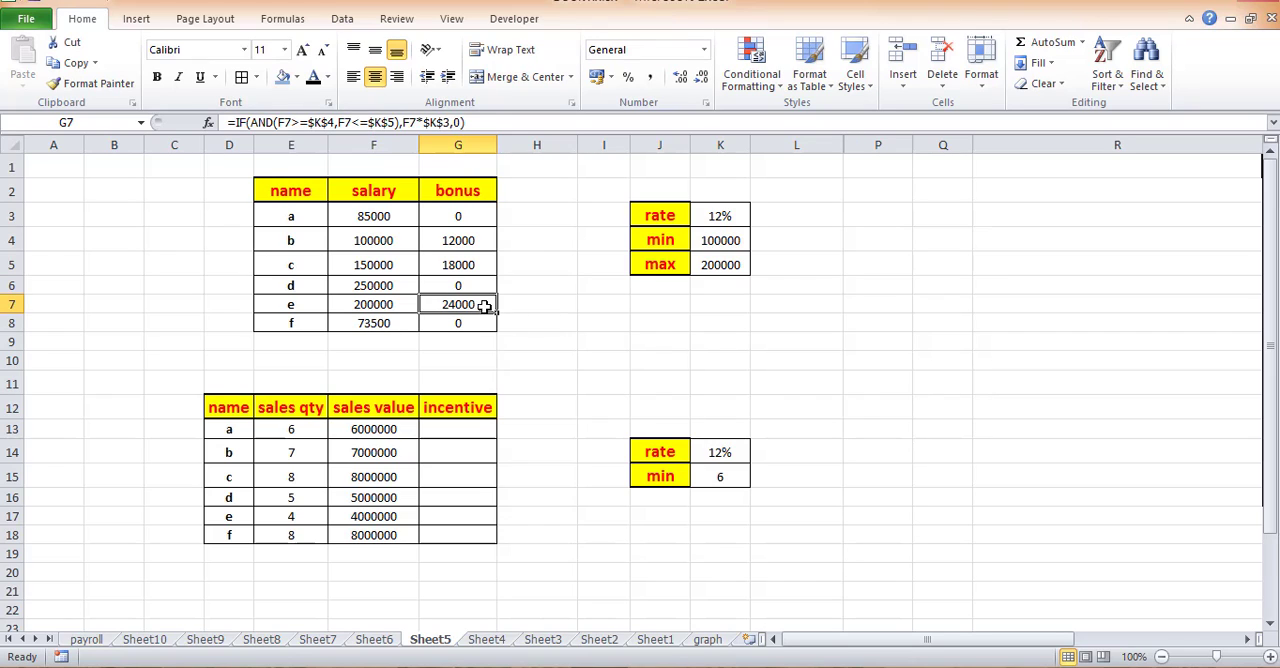
click(382, 322)
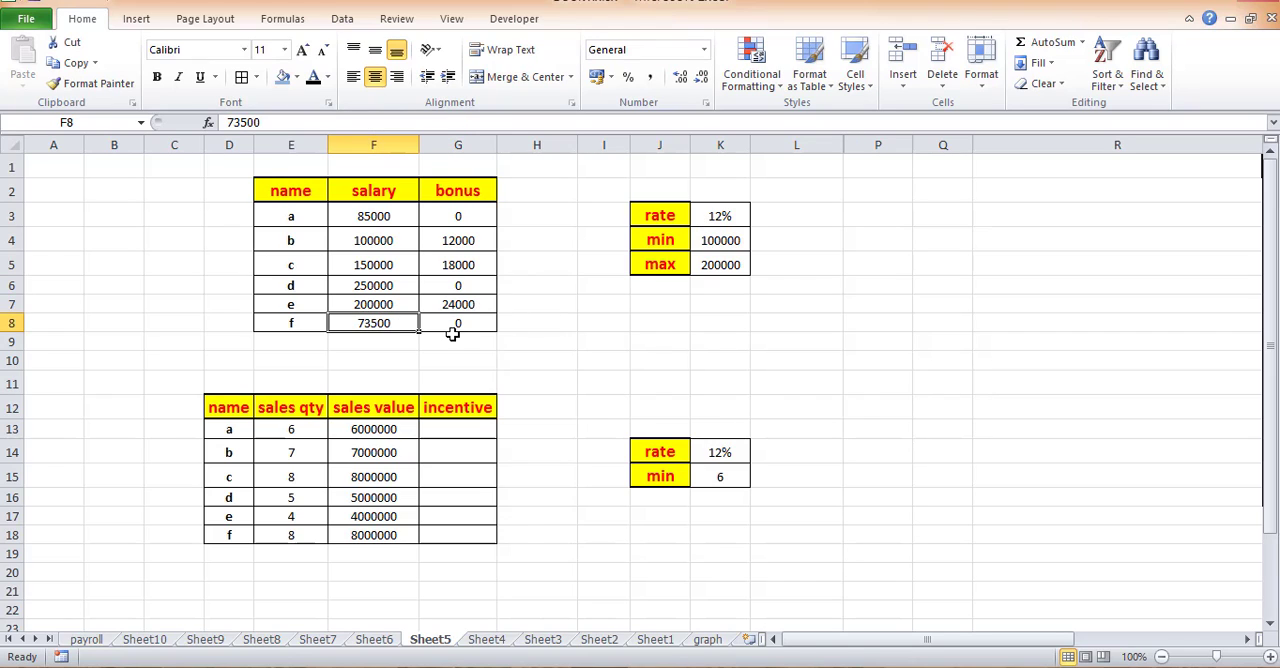
click(727, 245)
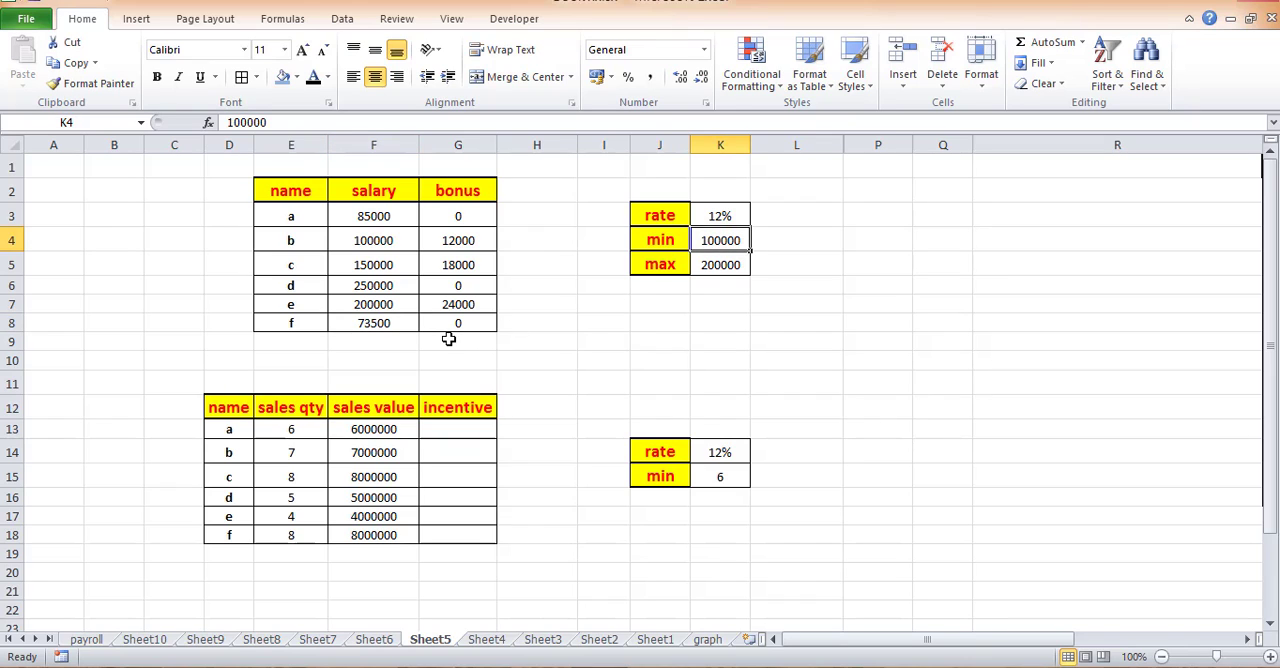
- Review the bonus range G3:G8 and the incentive range G13:G18
drag(457, 323, 460, 215)
click(541, 379)
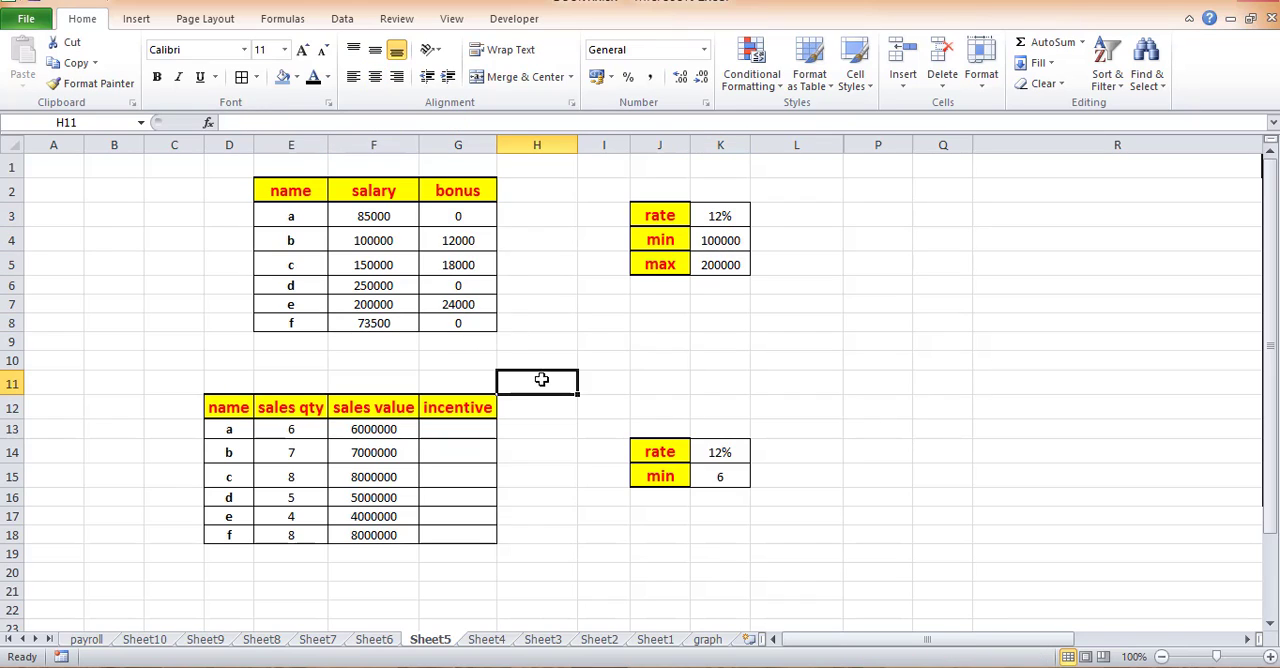
drag(460, 316, 458, 214)
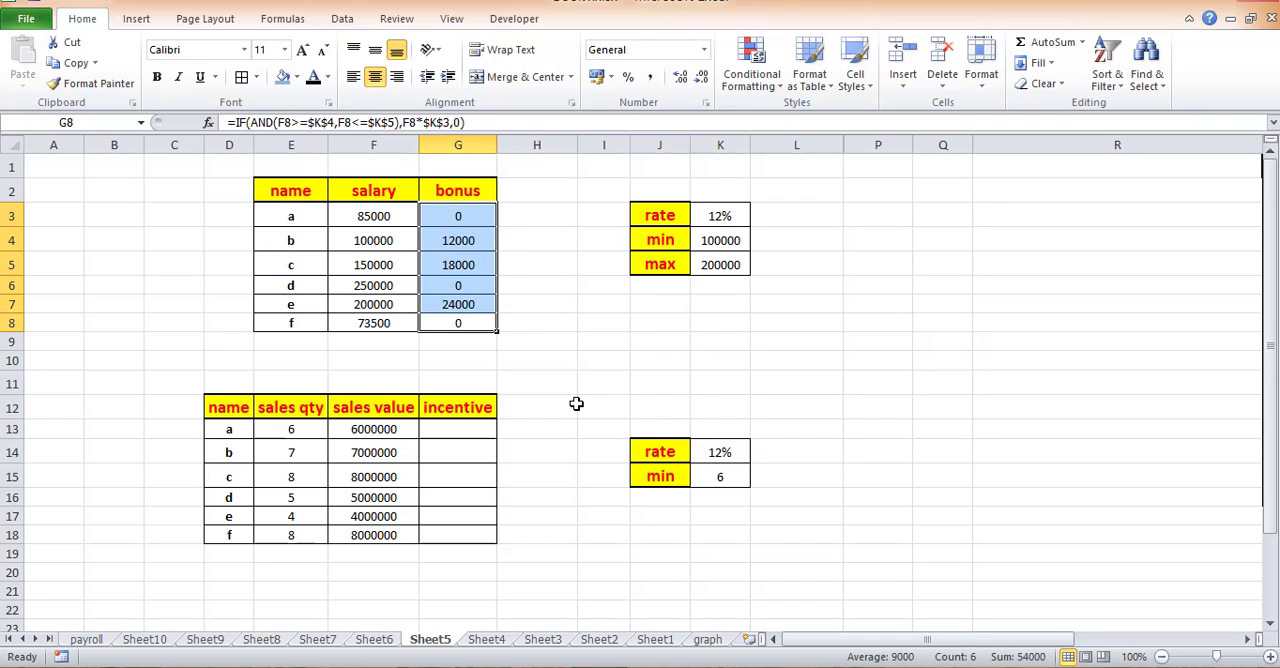
click(576, 403)
drag(458, 430, 456, 553)
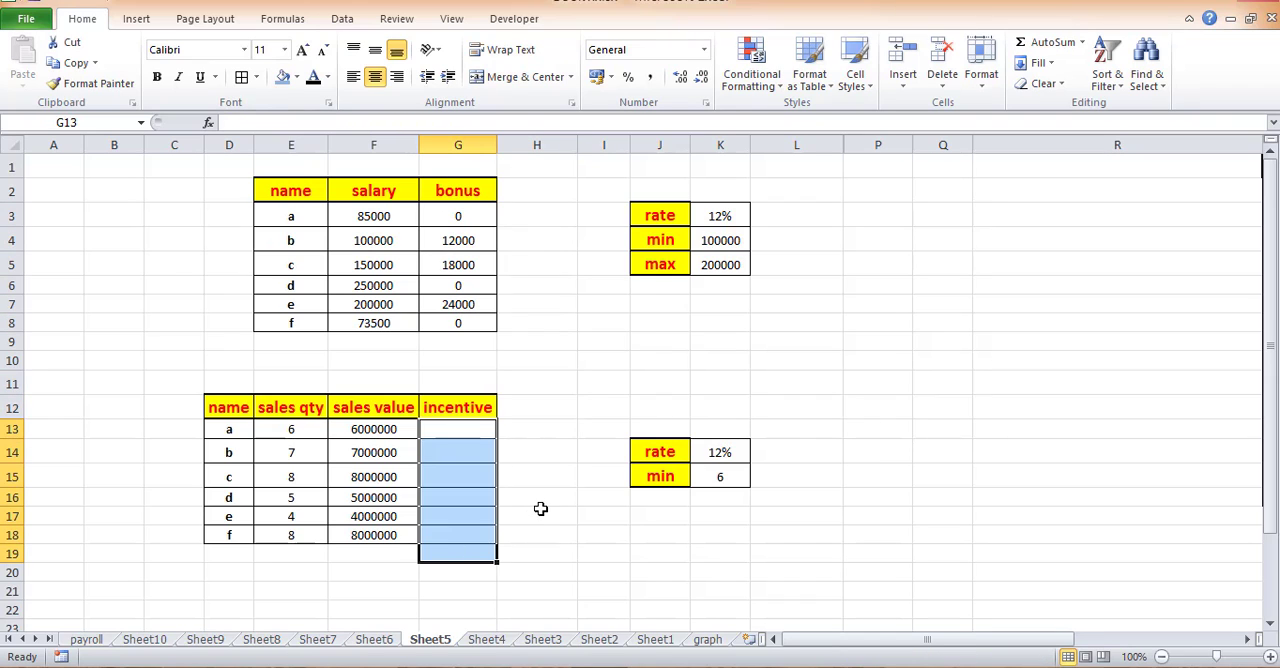
click(540, 509)
drag(471, 437, 468, 537)
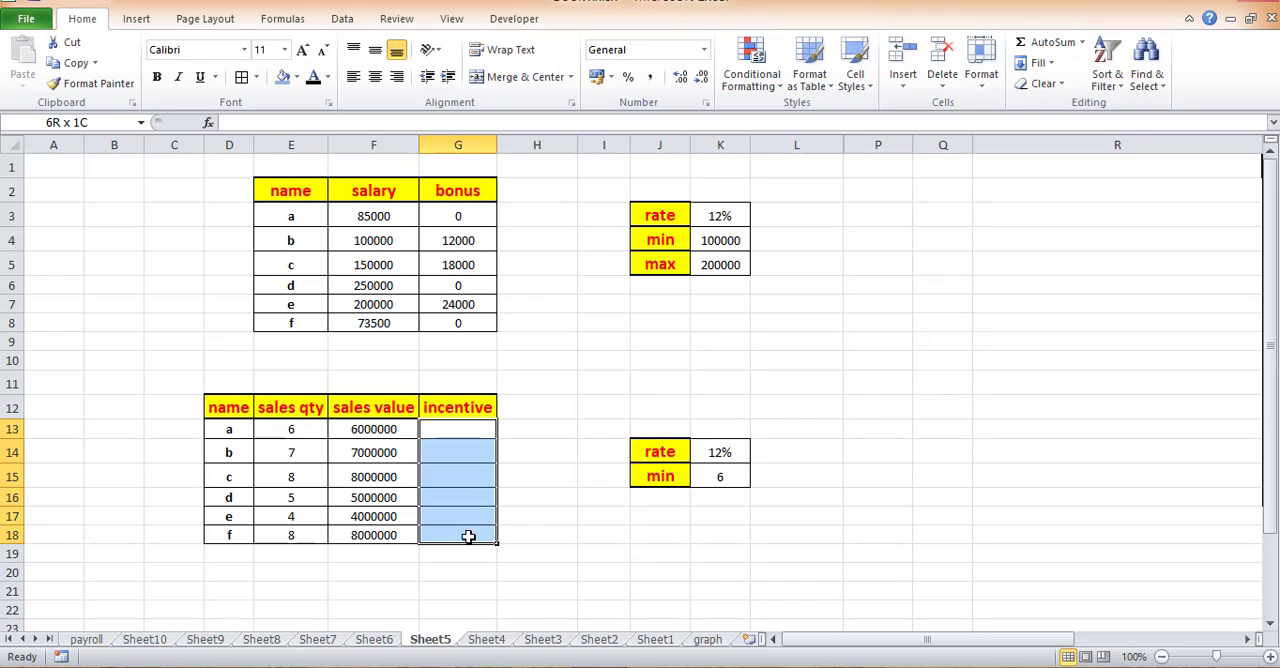
click(551, 517)
- Start an IF formula in G13 with E13>=$K$15 as the logical test, comparing sales quantity with the minimum
click(476, 429)
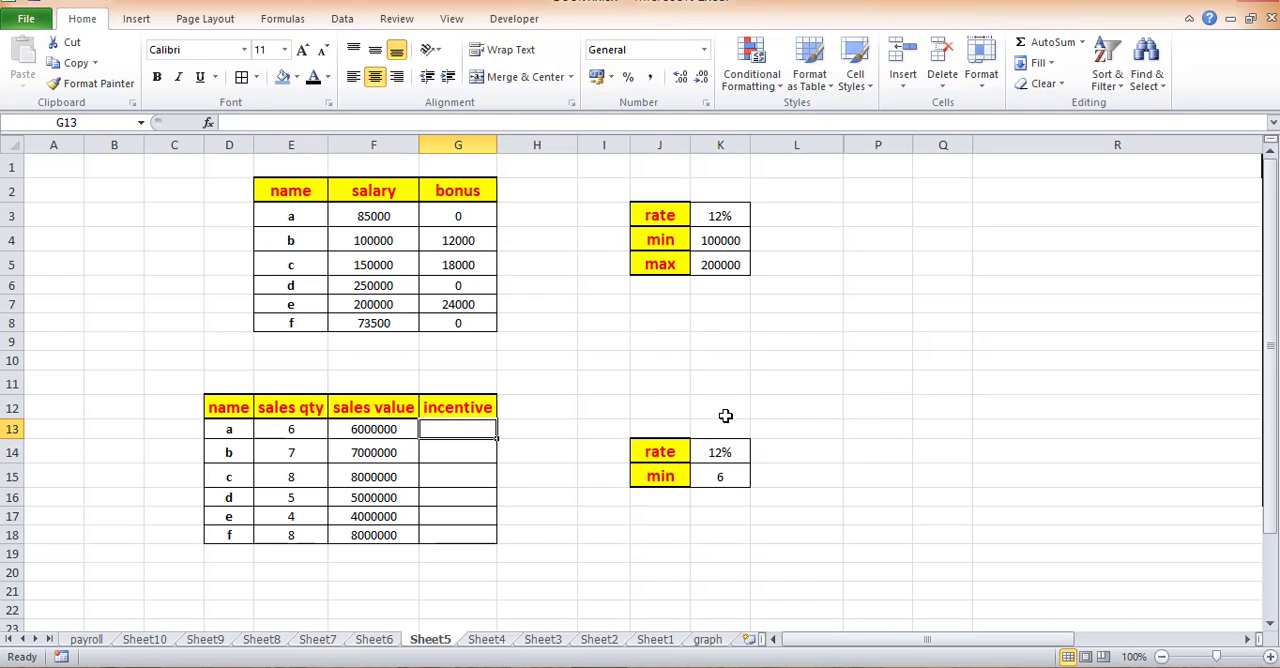
text(=if)
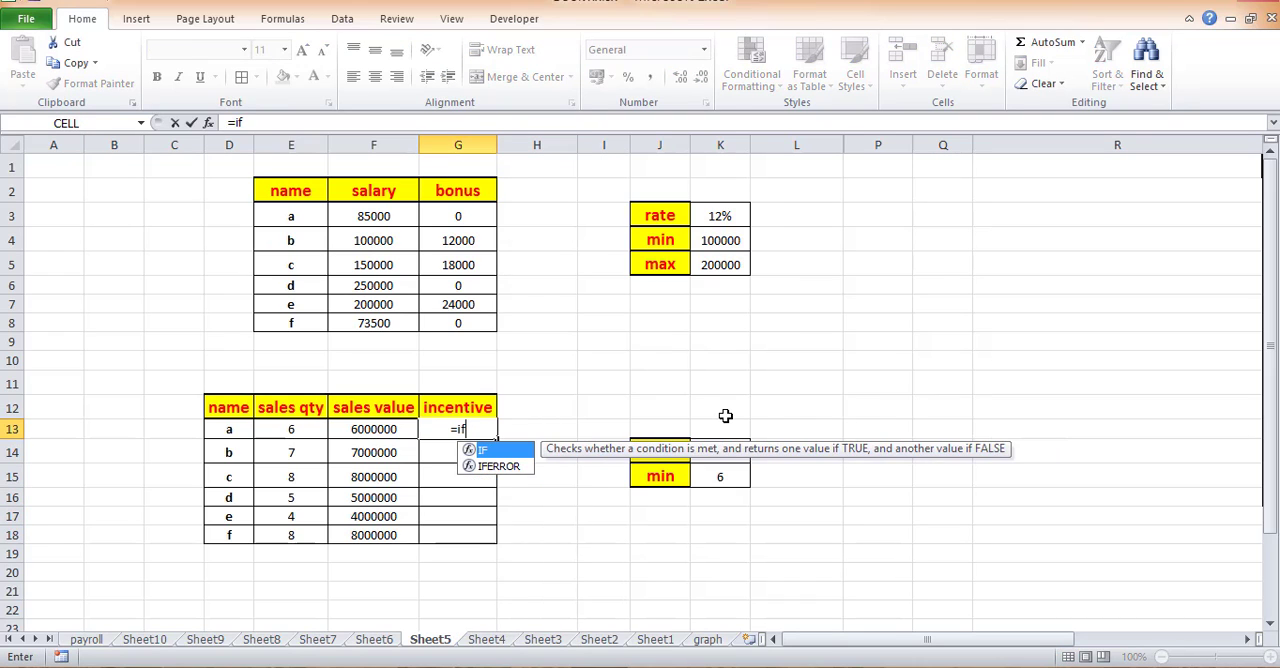
key(Tab)
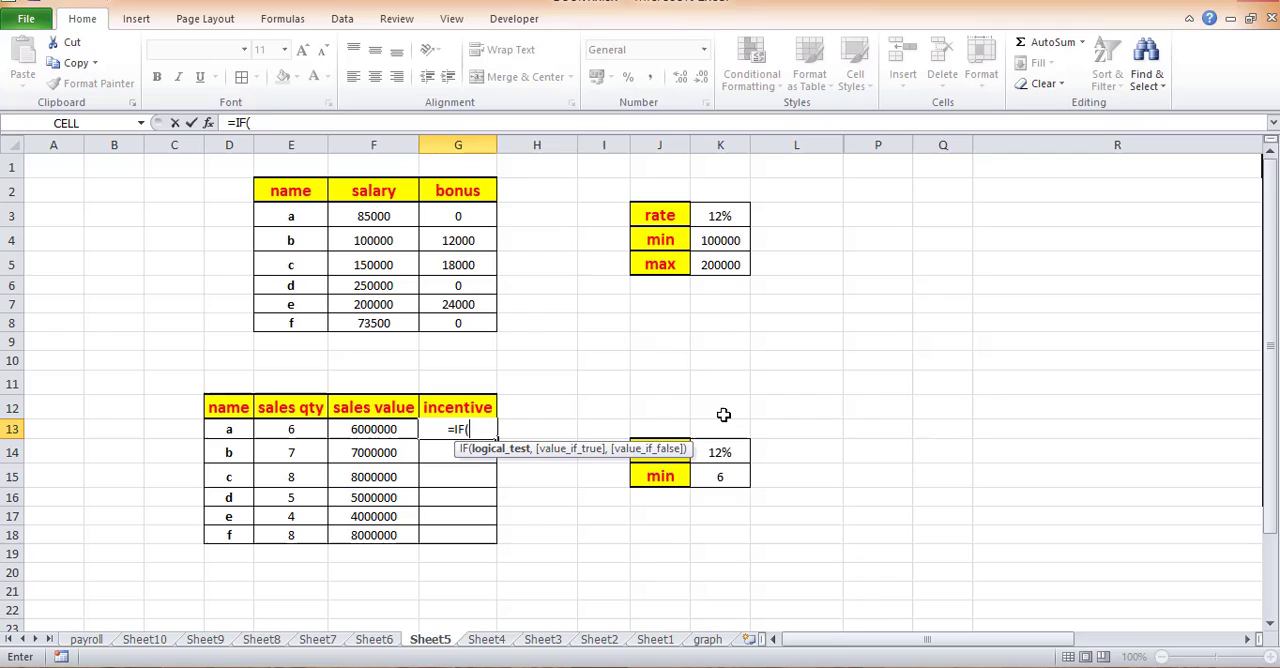
click(305, 432)
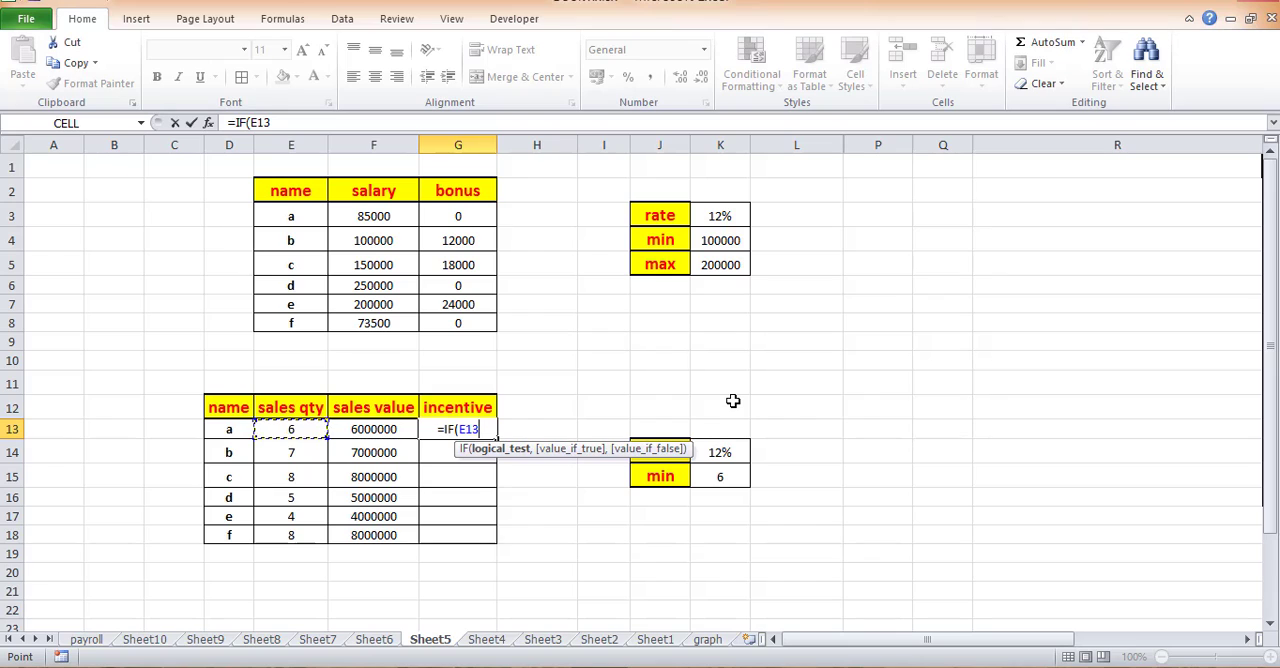
text(>=)
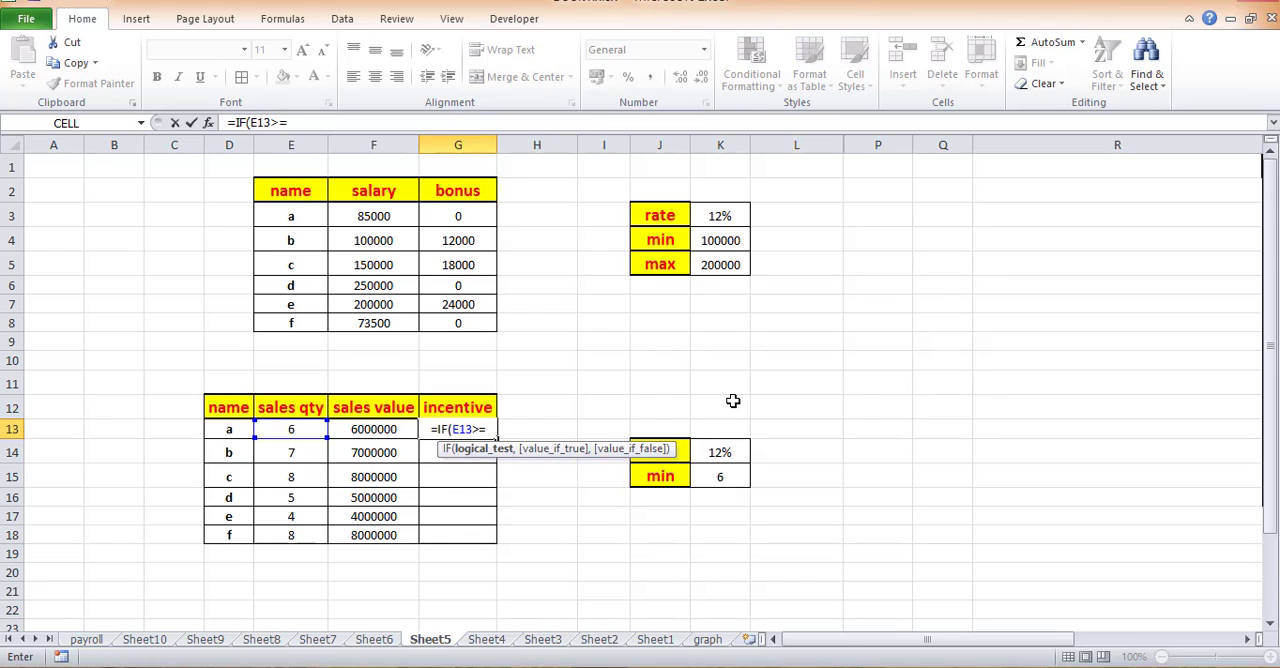
click(726, 477)
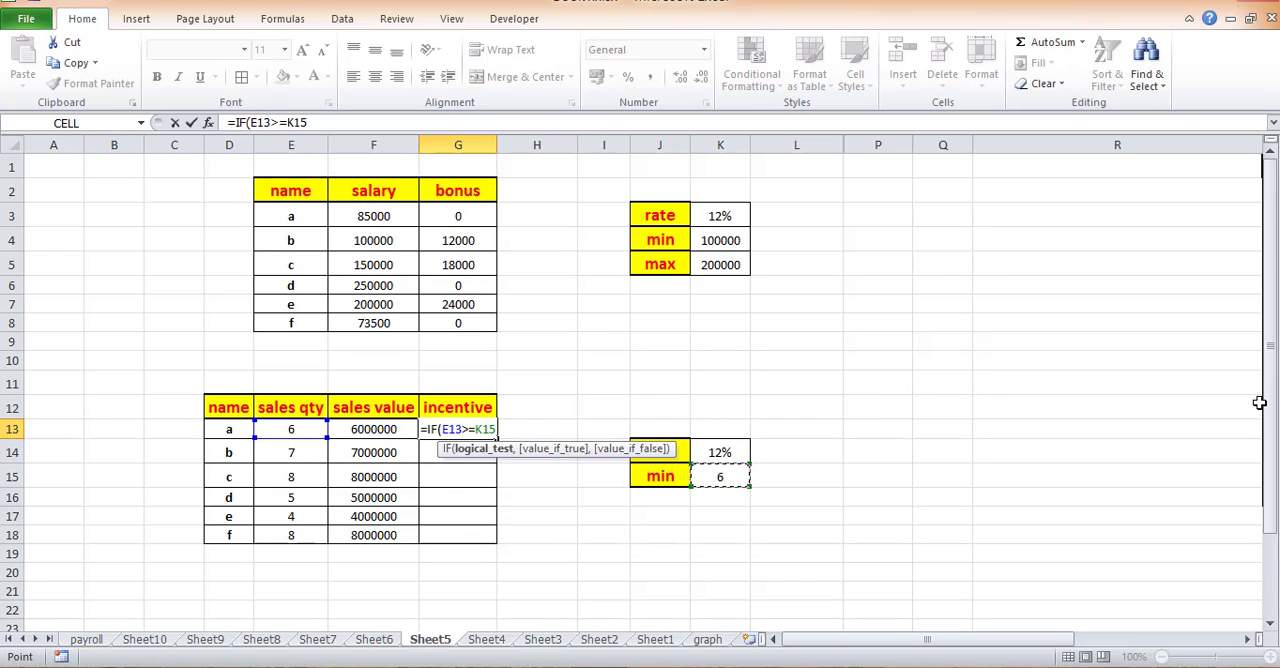
key(F4)
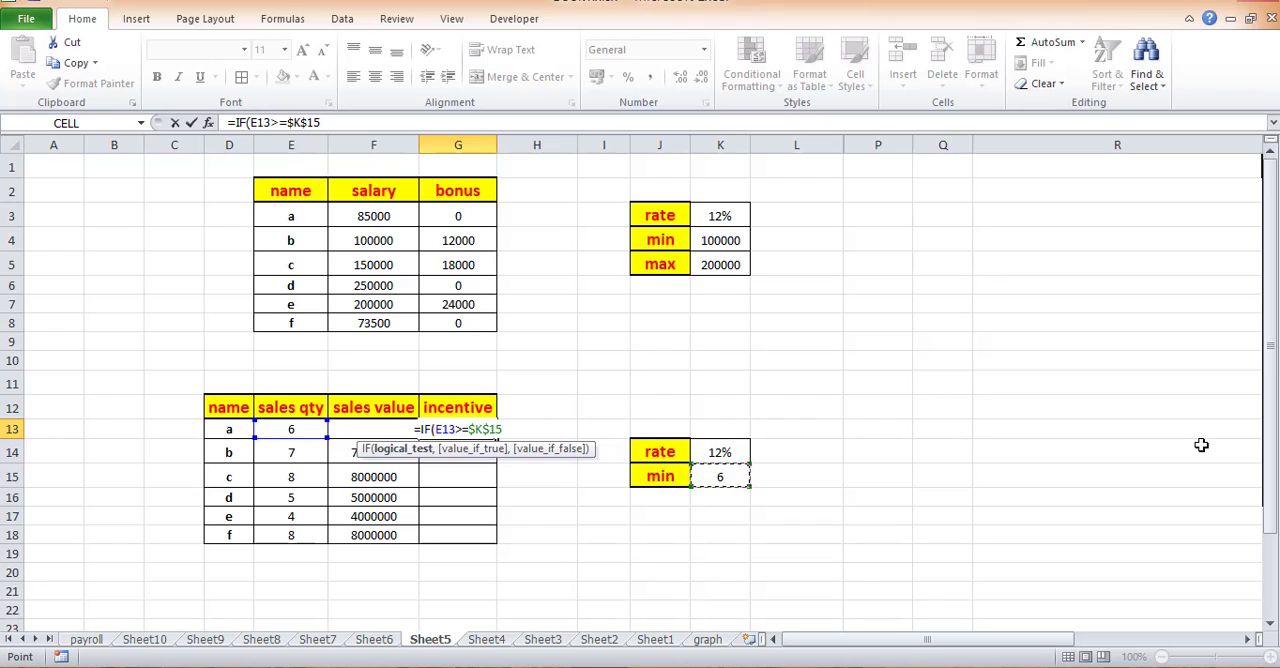
text(,)
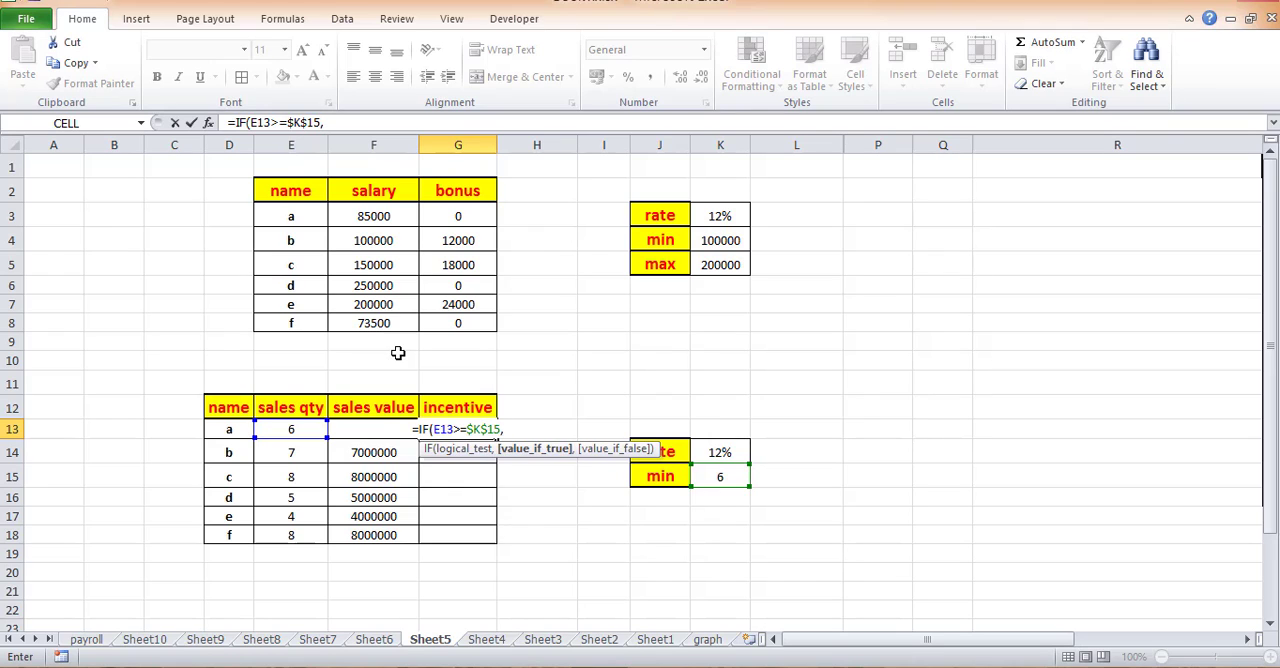
- Complete the G13 formula with F13*$K$14 as the value if true and 0 as the value if false
text(f13)
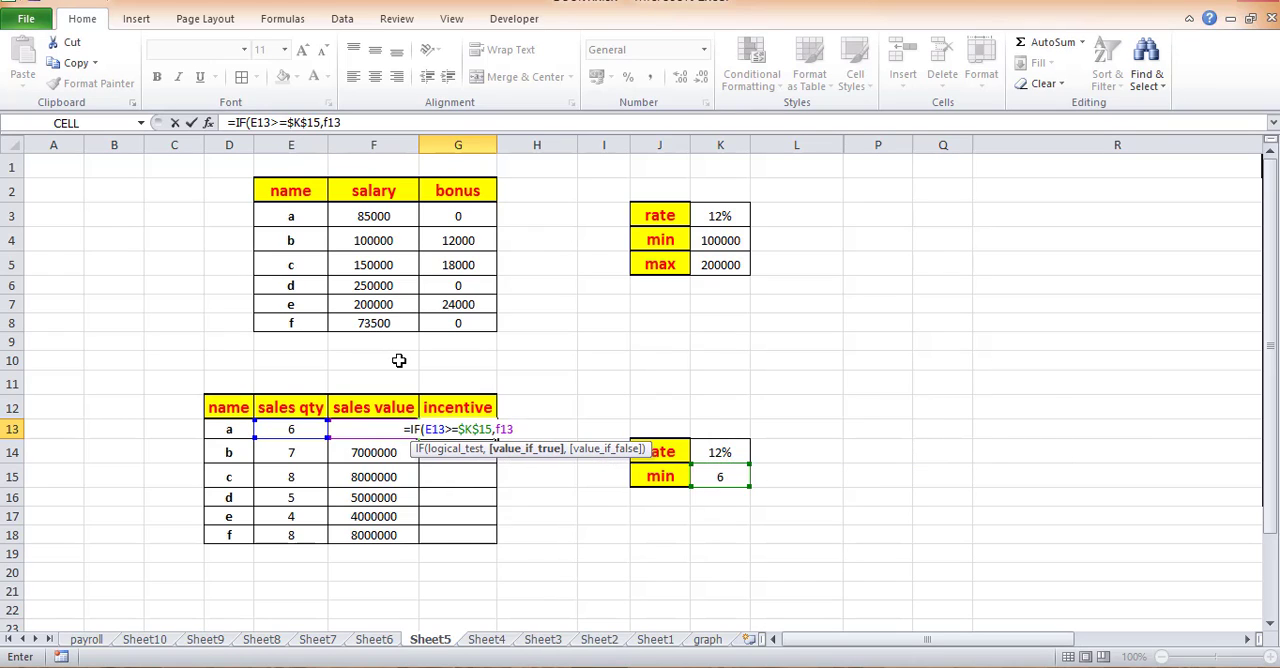
text(*)
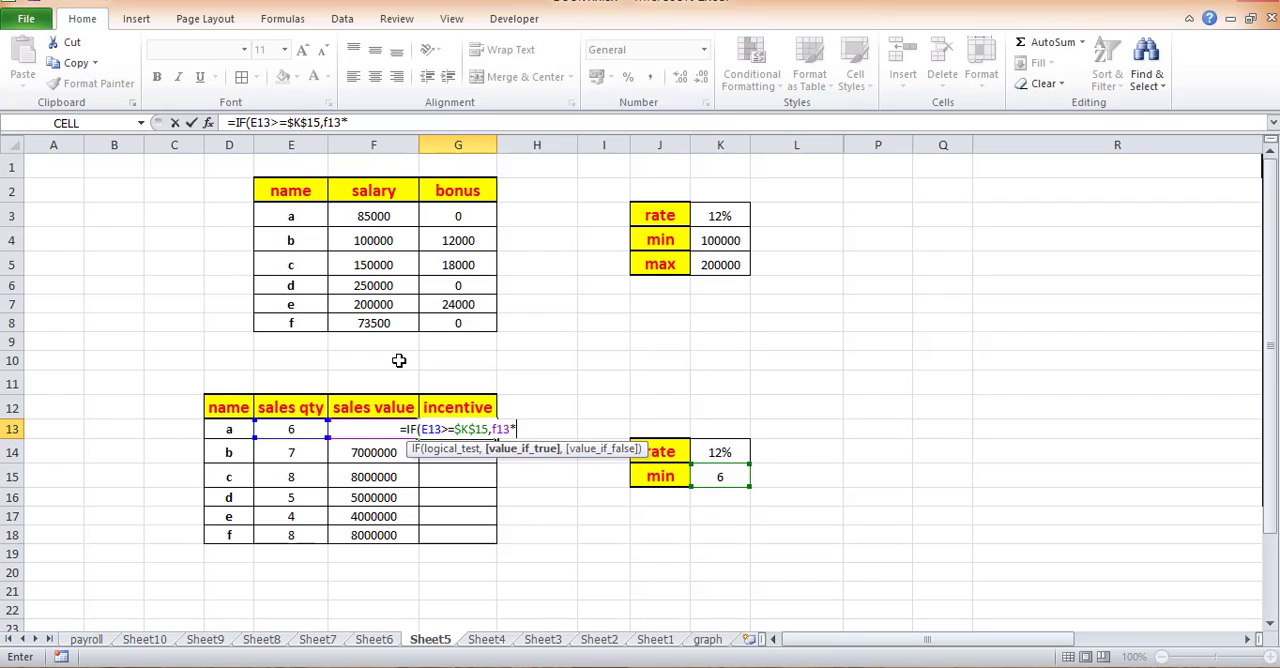
click(731, 452)
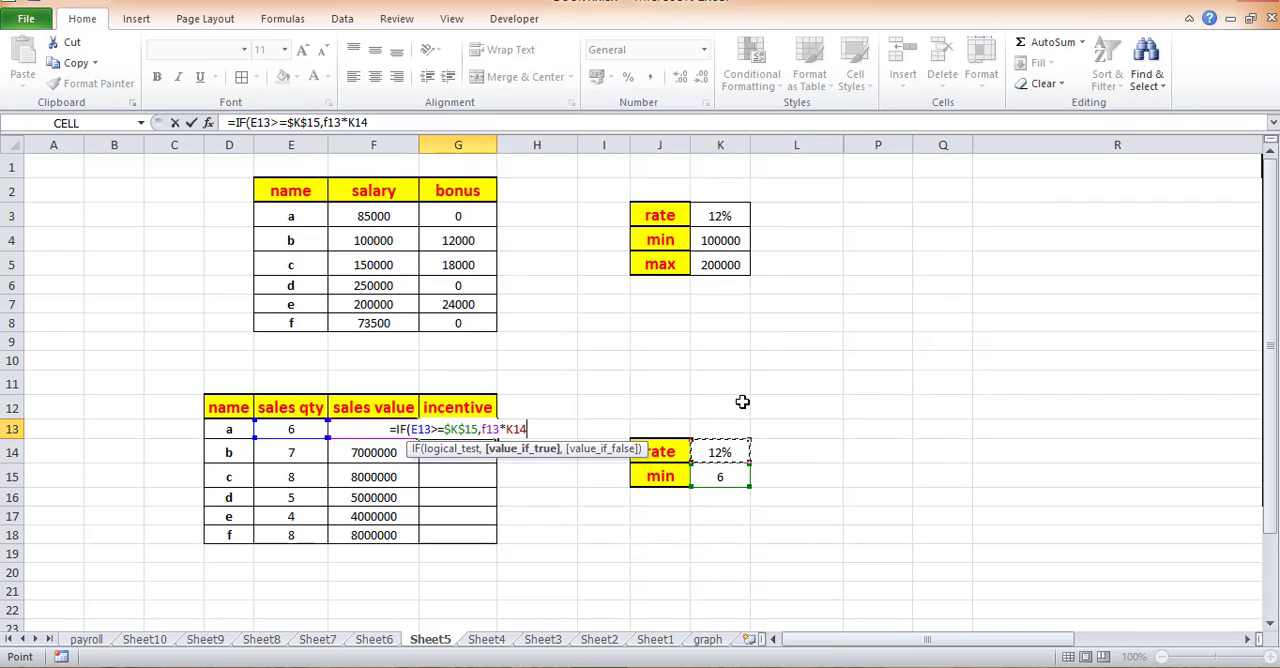
key(F4)
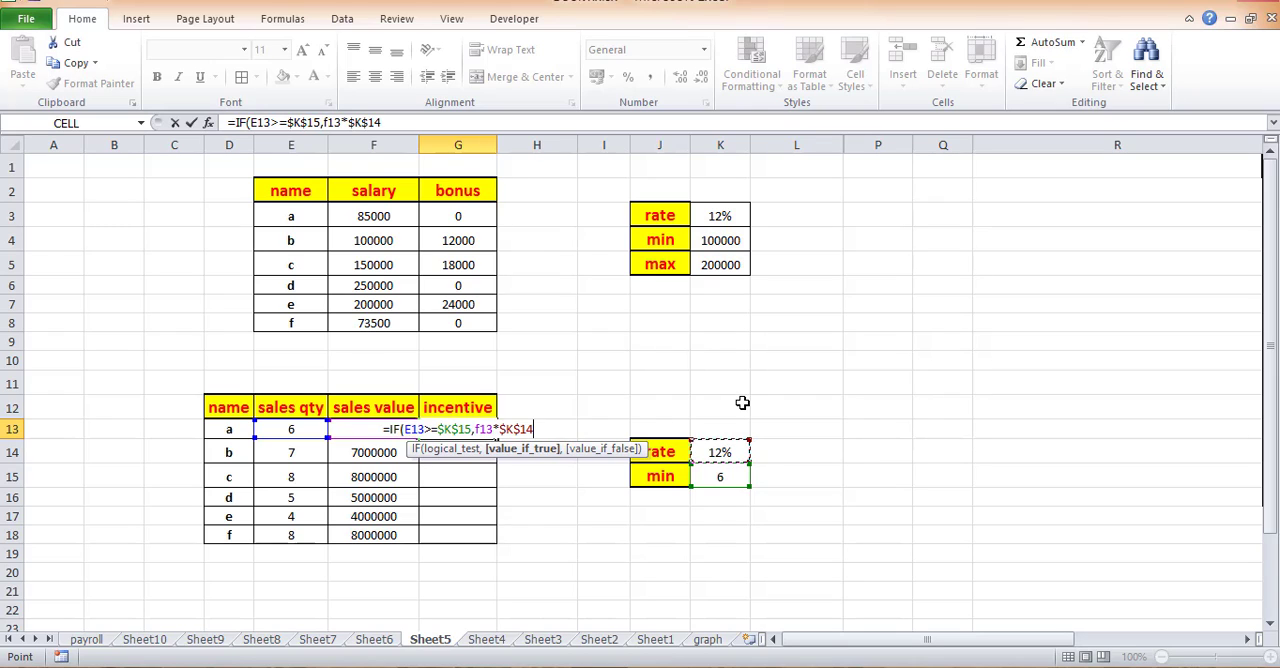
text(,)
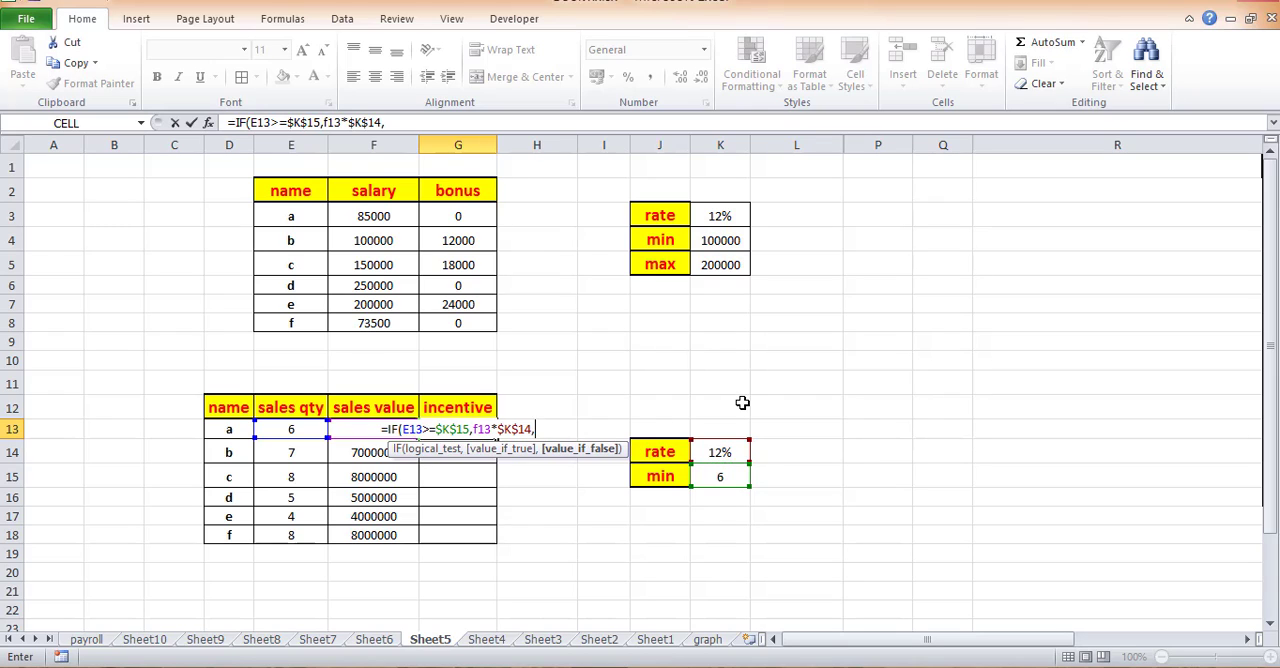
text(0)
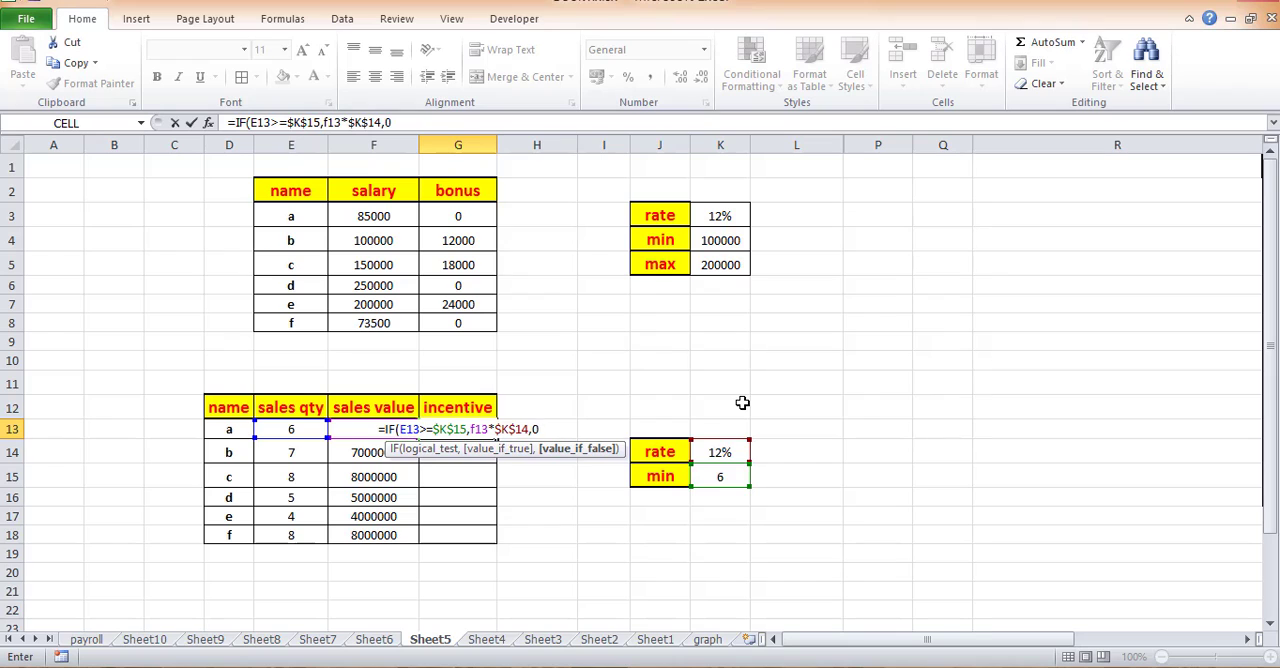
text())
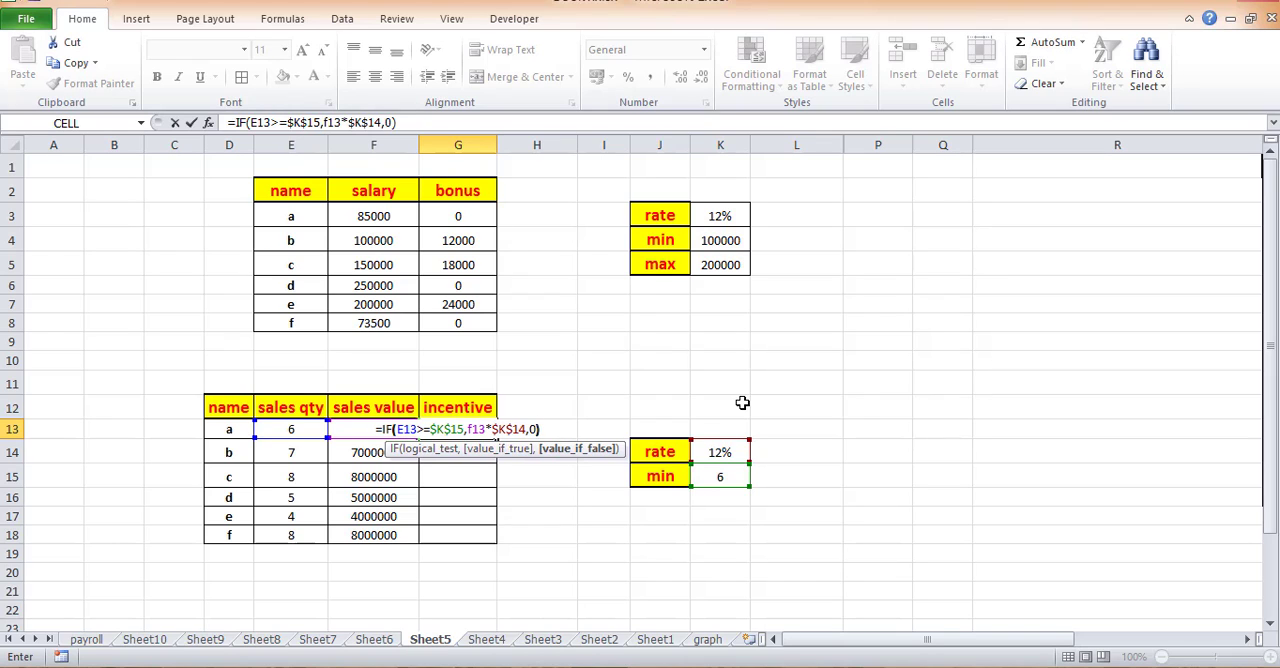
key(Return)
- Fill the incentive formula from G13 down to G18 for the remaining employees
click(487, 430)
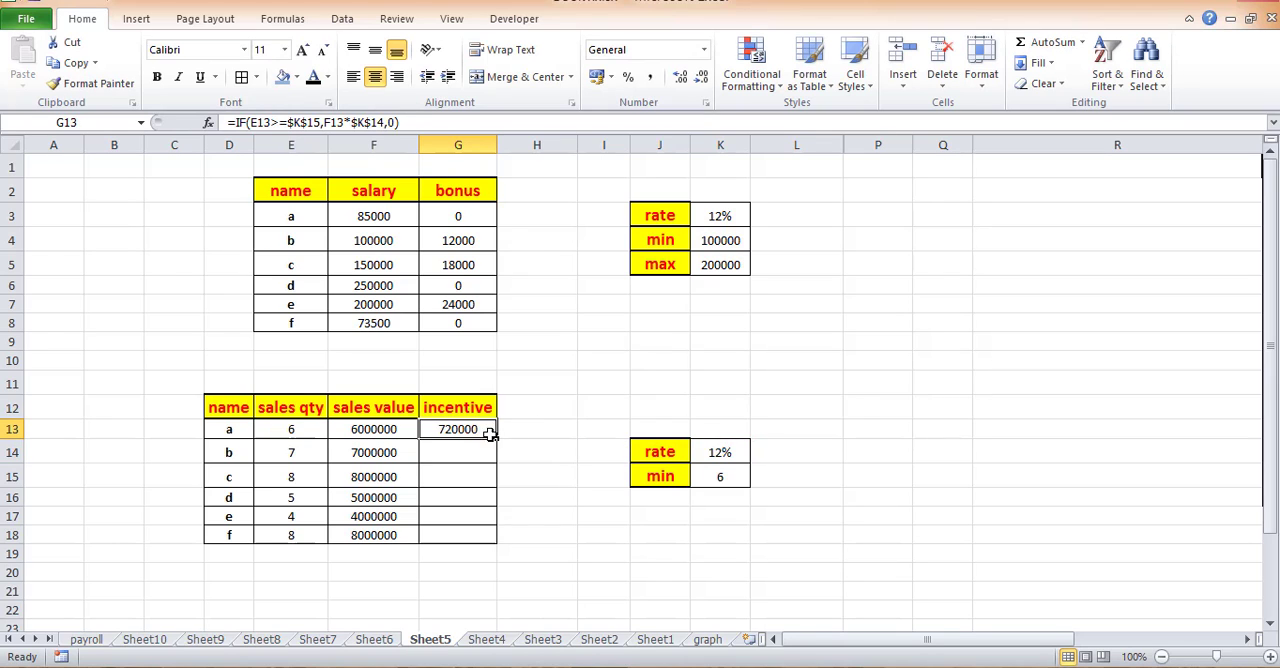
double_click(490, 433)
click(478, 498)
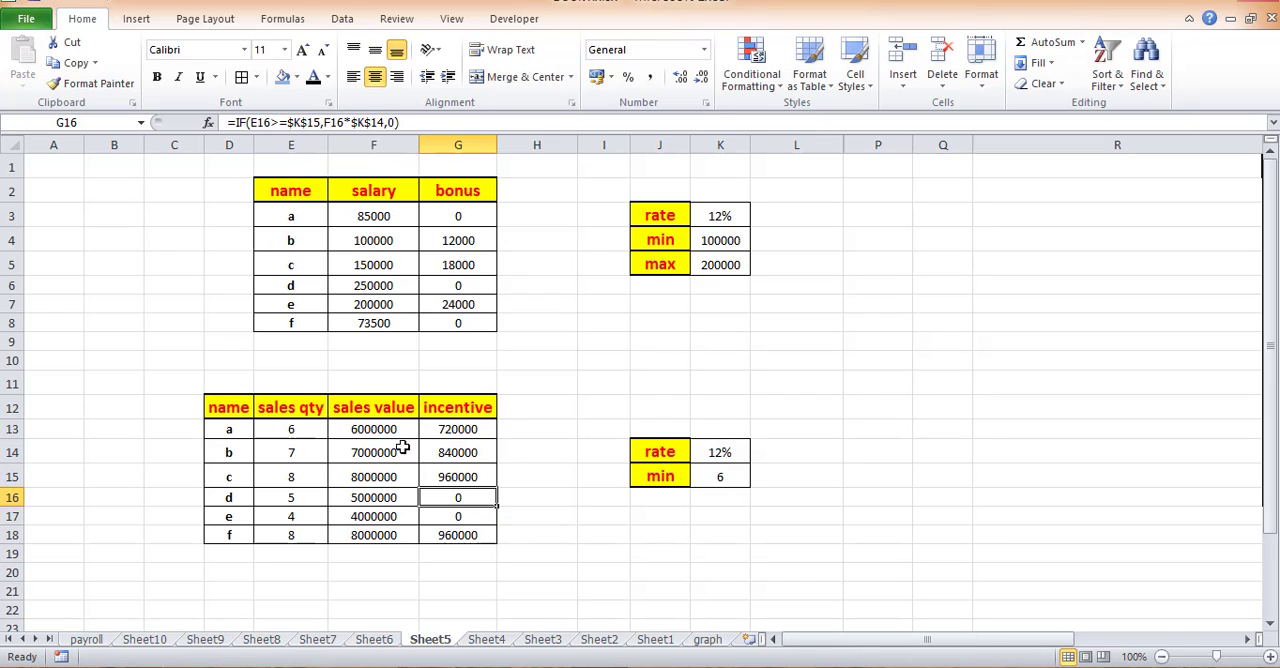
- Compare the sales quantities of employees a and b with the minimum in K15 and check their incentives in G13 and G14
click(404, 429)
click(298, 430)
click(305, 412)
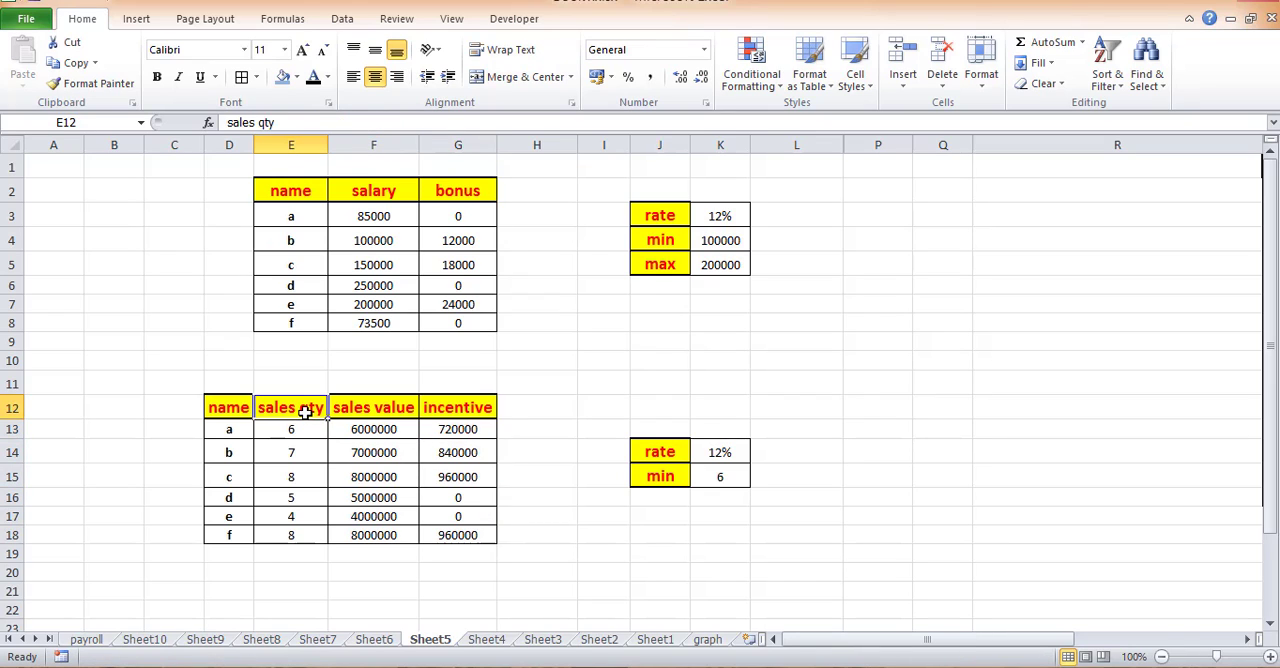
click(301, 425)
click(728, 474)
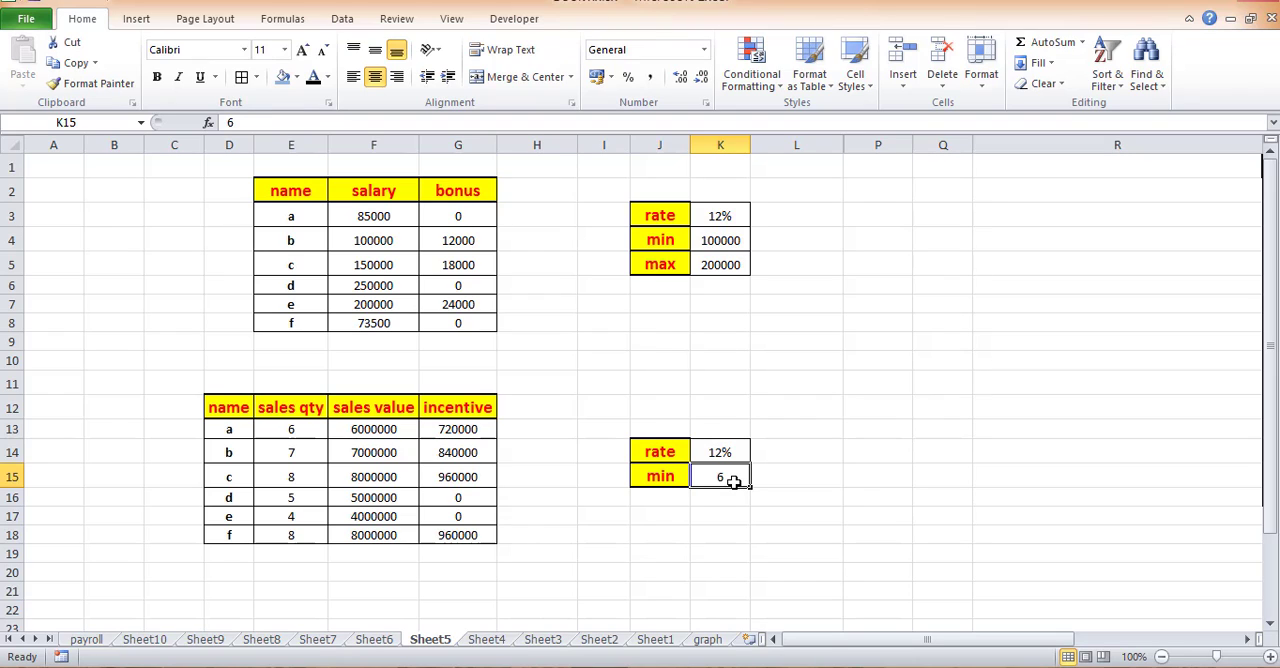
click(312, 437)
click(366, 427)
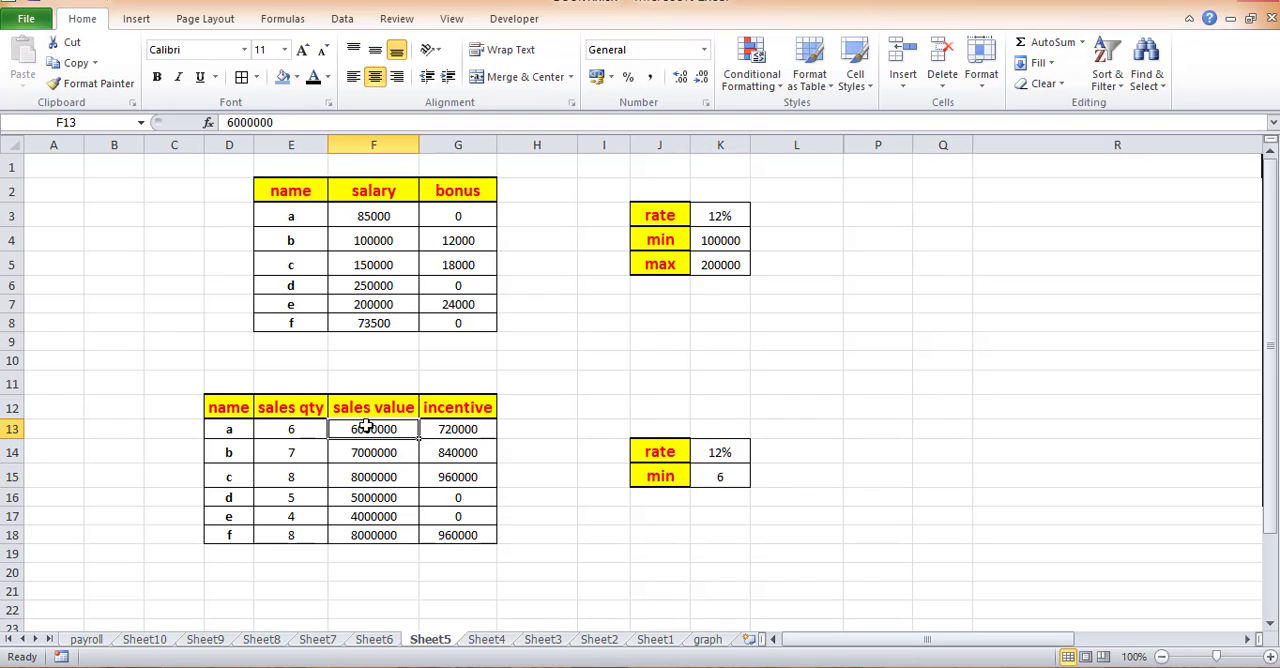
click(483, 428)
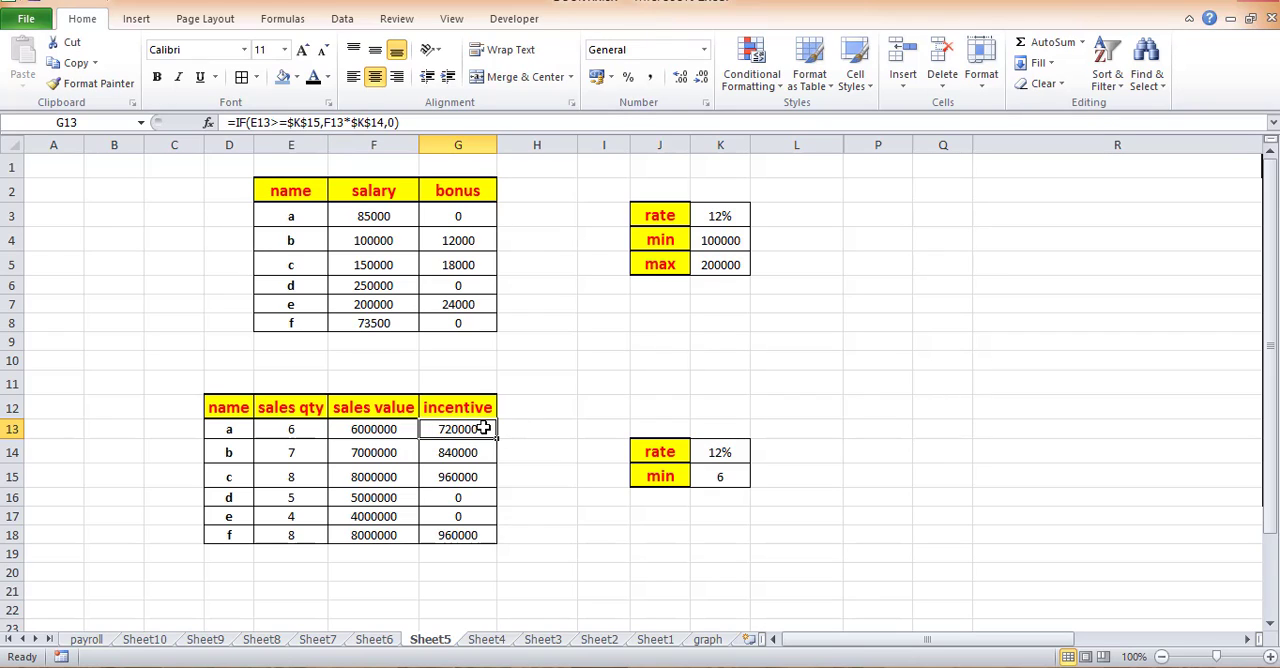
click(297, 452)
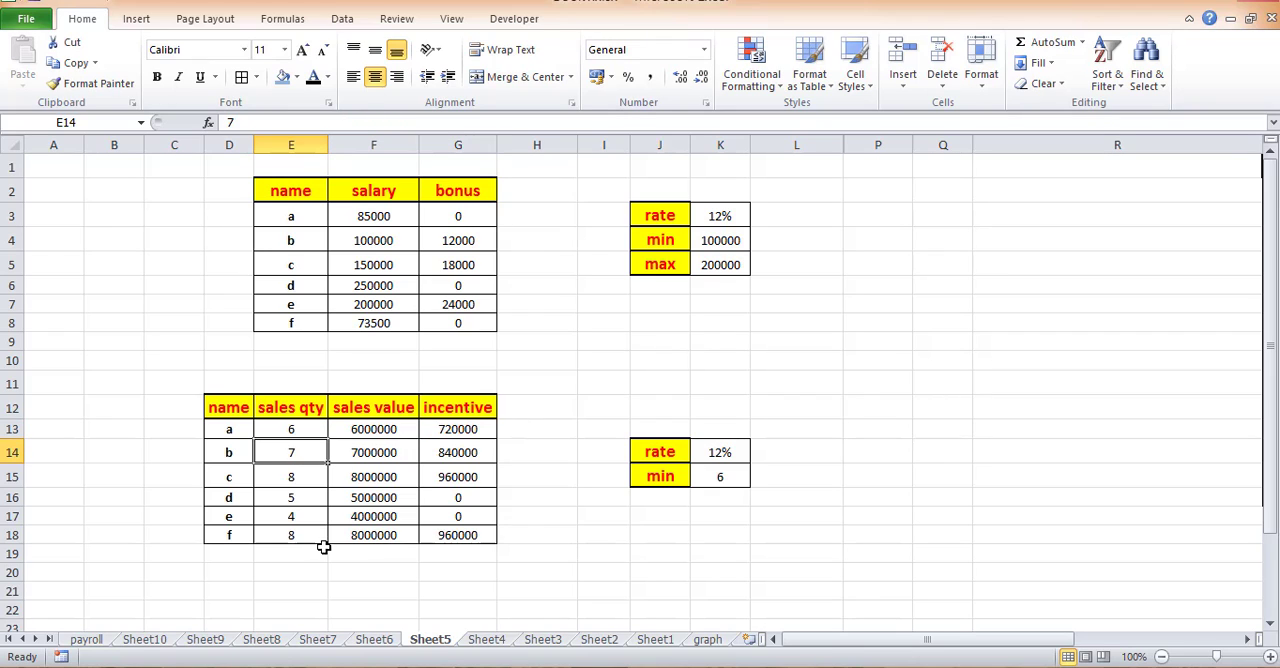
click(708, 485)
click(310, 455)
click(466, 454)
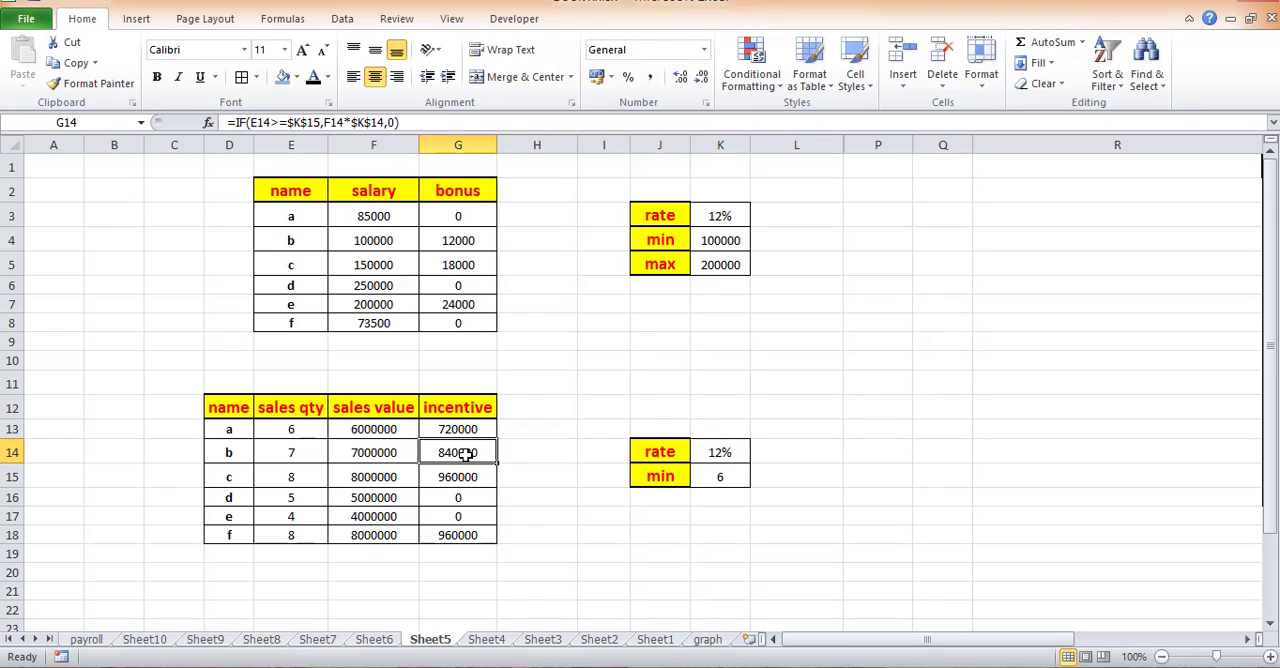
- Compare the sales quantities and sales values of employees d and e with the minimum quantity criterion in K15
click(288, 495)
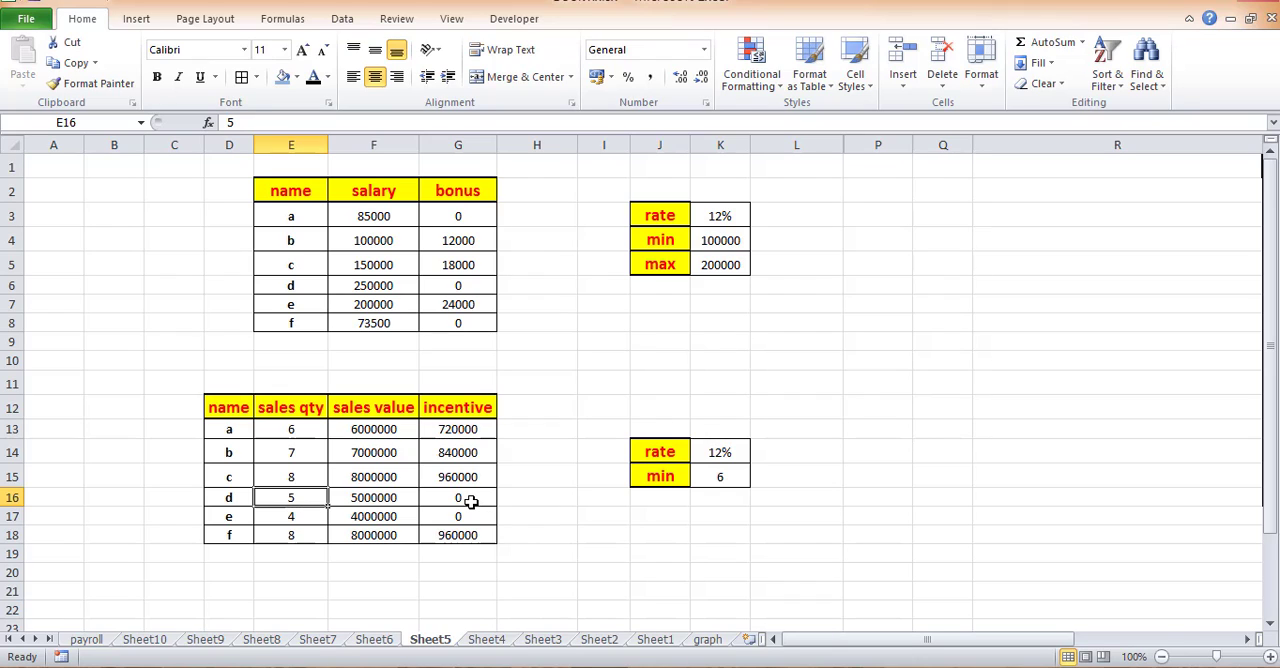
click(720, 482)
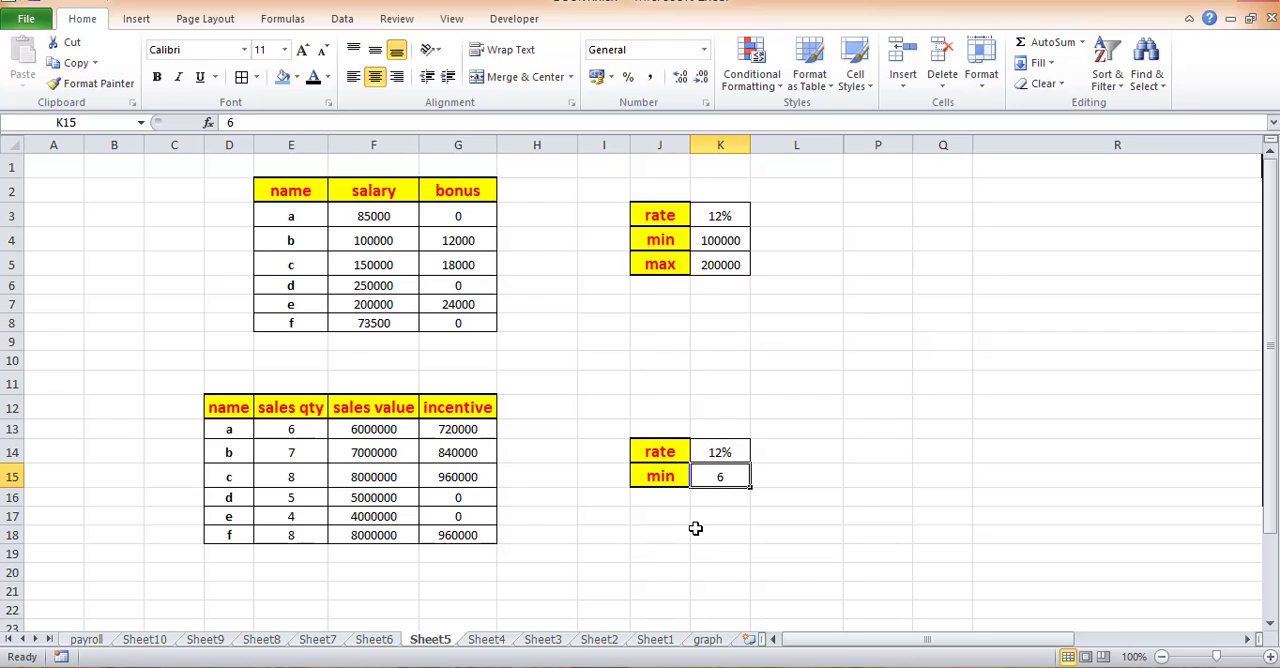
click(373, 496)
click(380, 512)
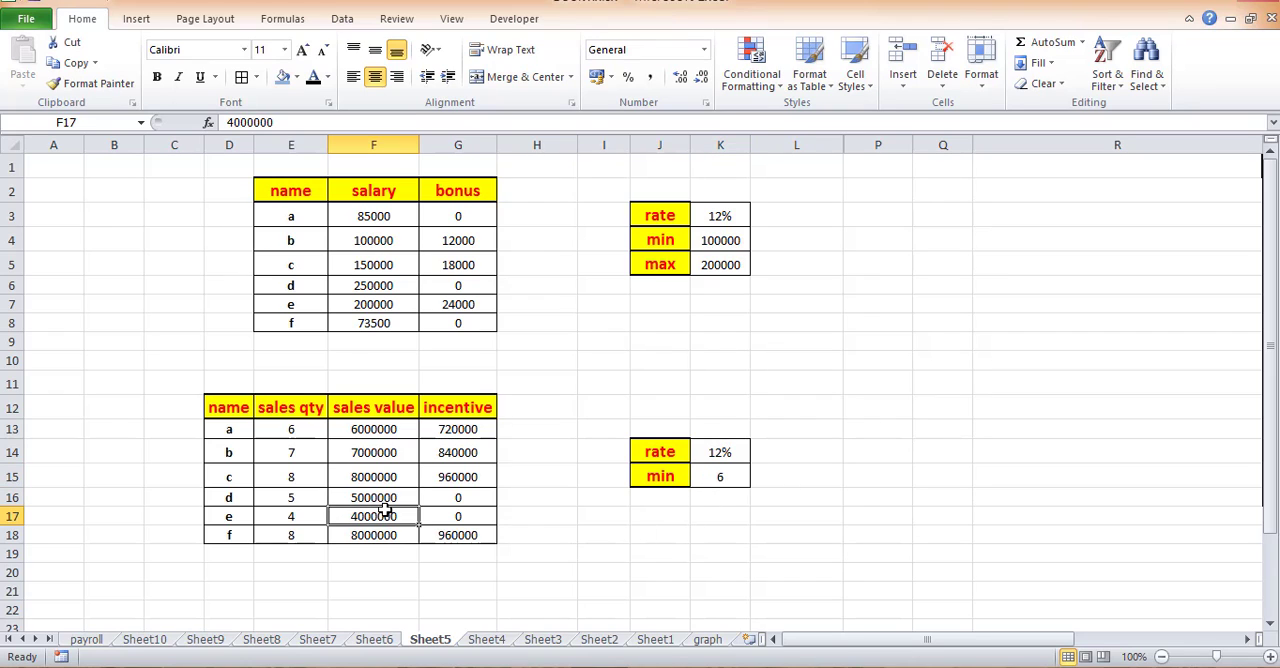
click(308, 514)
click(352, 520)
click(370, 500)
- Set employee c's sales quantity in E15 to 2 and check the incentive in G15
click(304, 478)
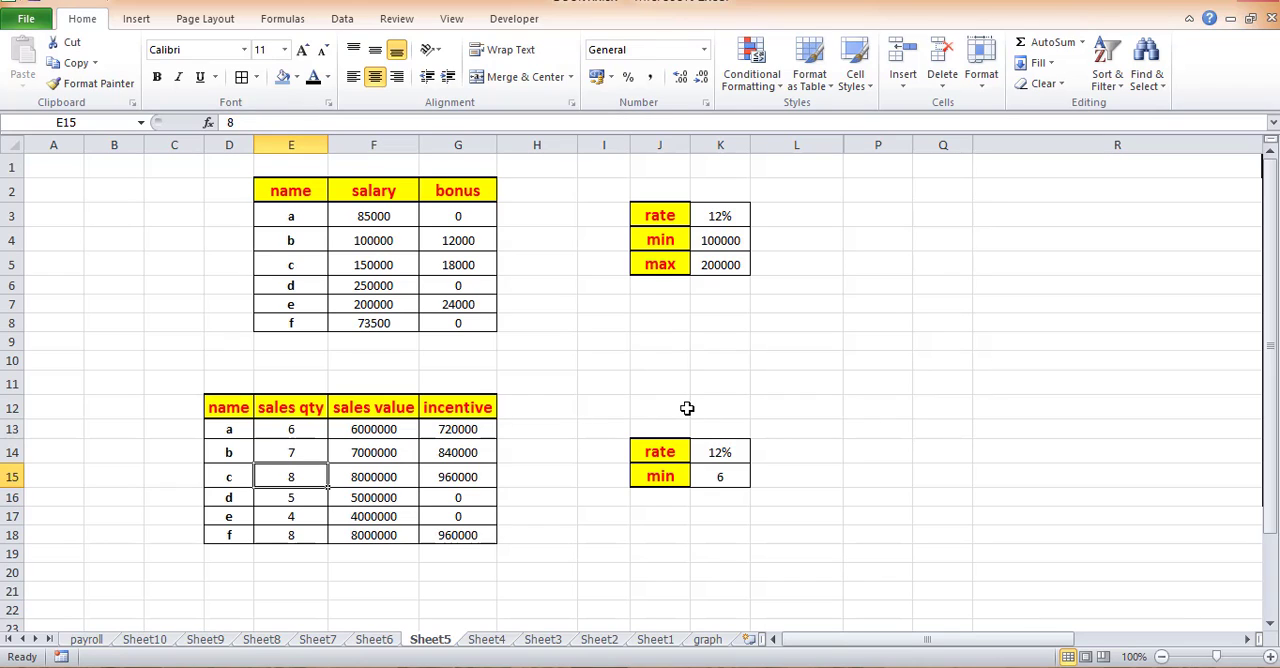
text(2)
key(Return)
click(446, 480)
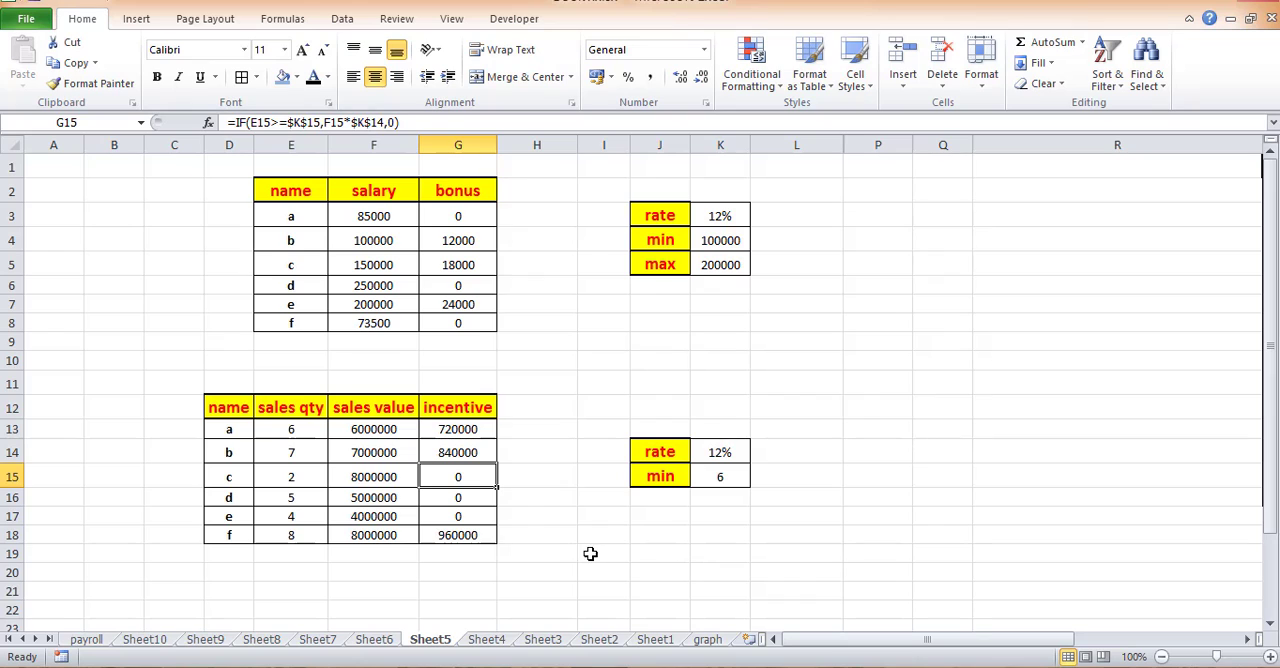
- Set employee c's sales quantity in E15 back to 8 and recheck the sales value and incentive in that row
click(315, 480)
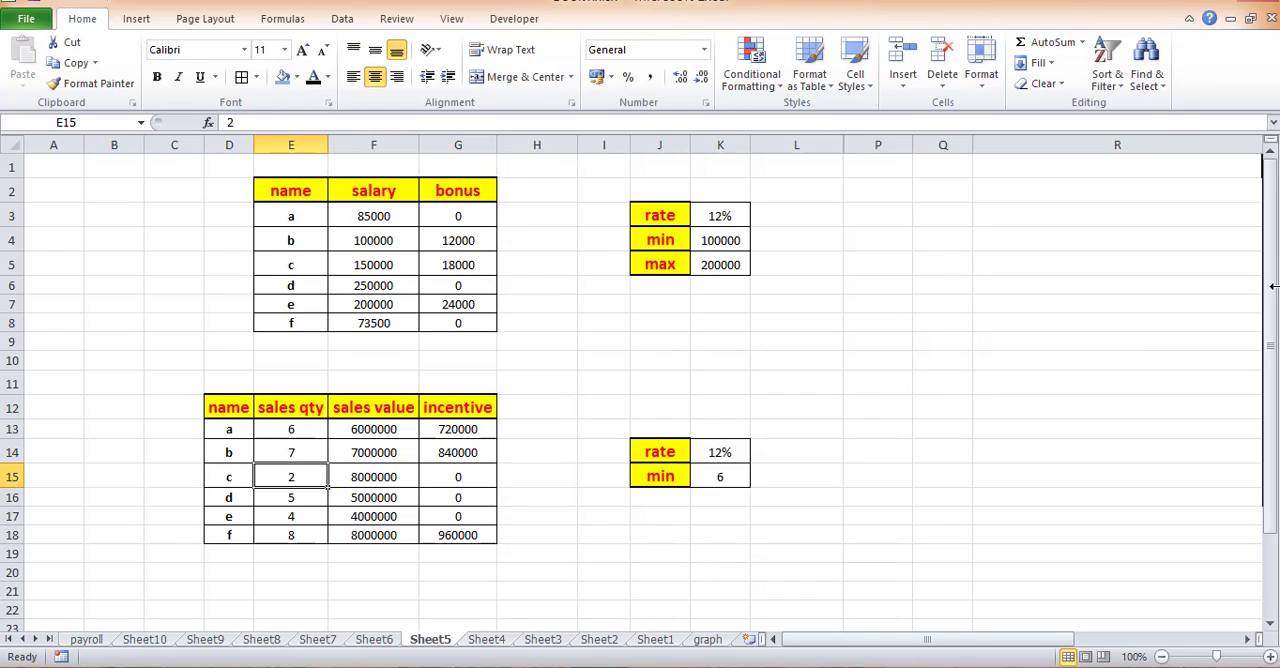
text(8)
key(Return)
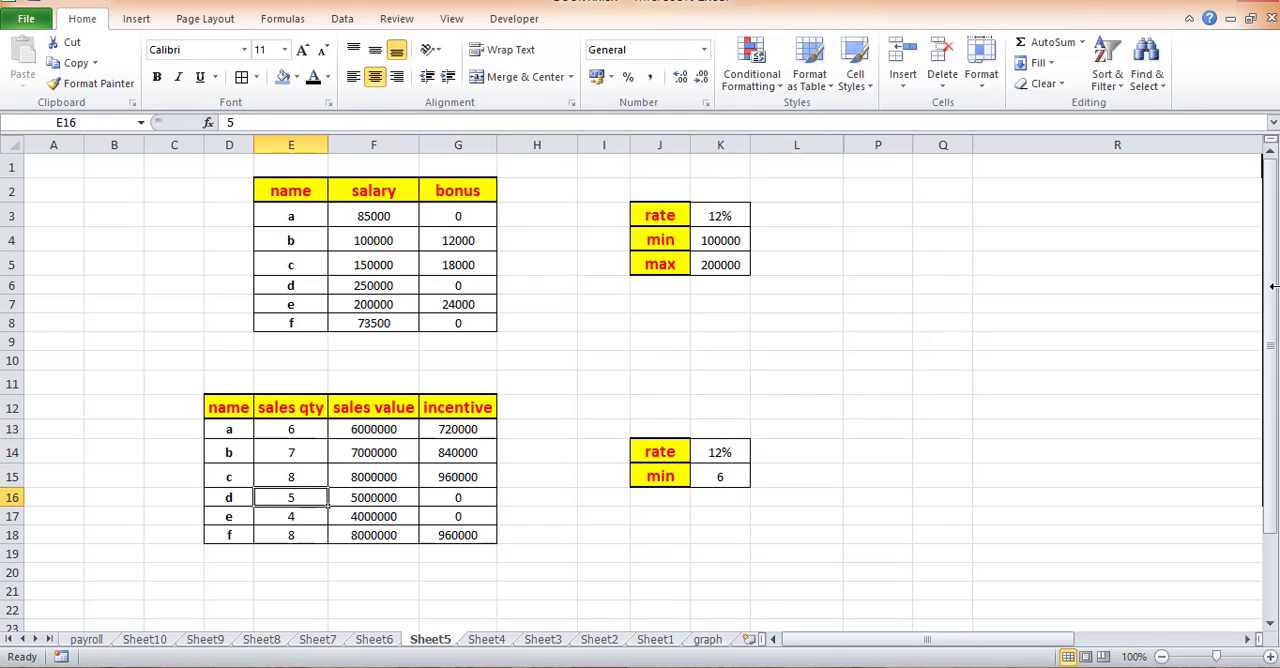
click(390, 476)
click(460, 476)
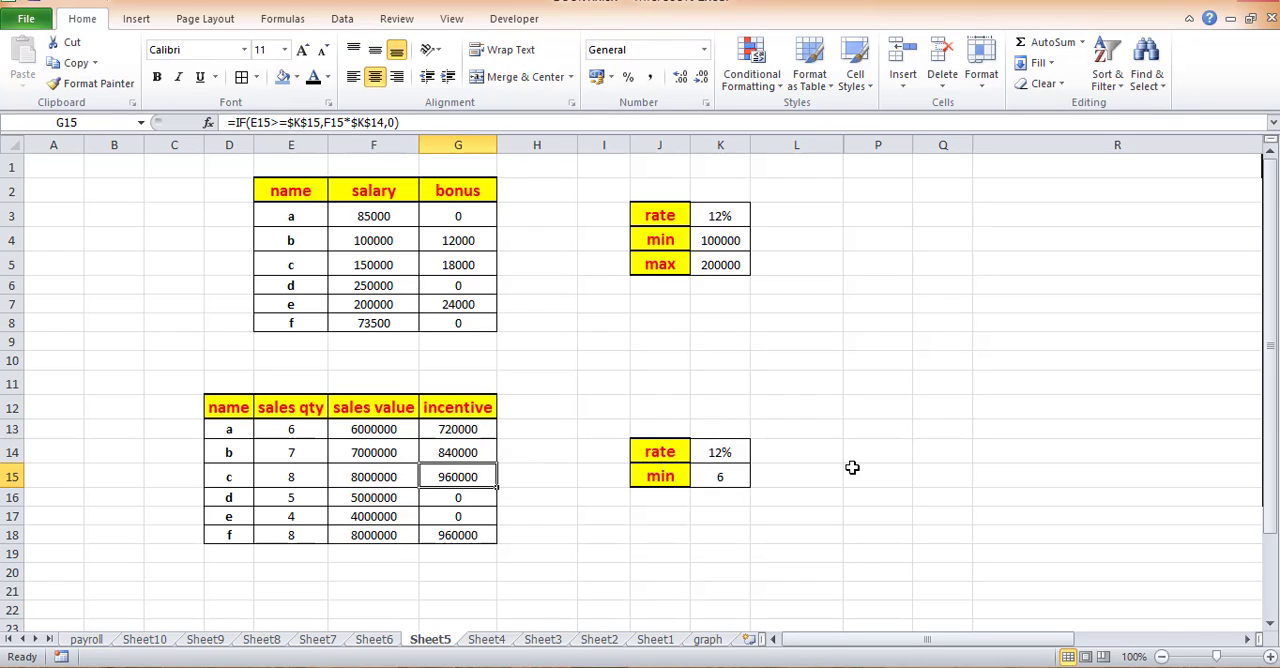